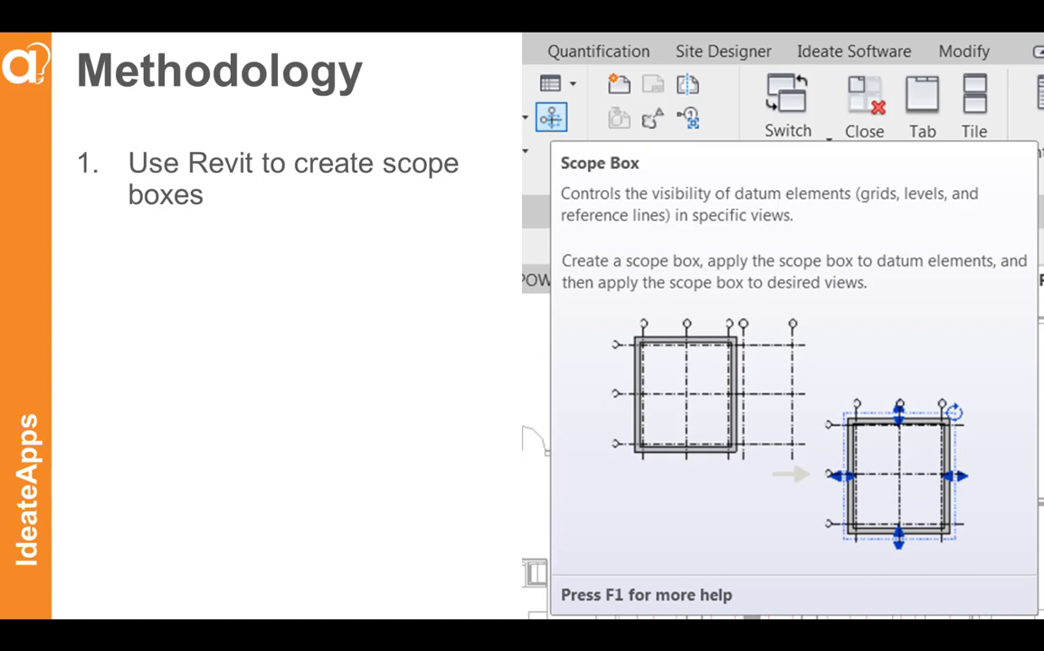
key("Right")
key("Right")
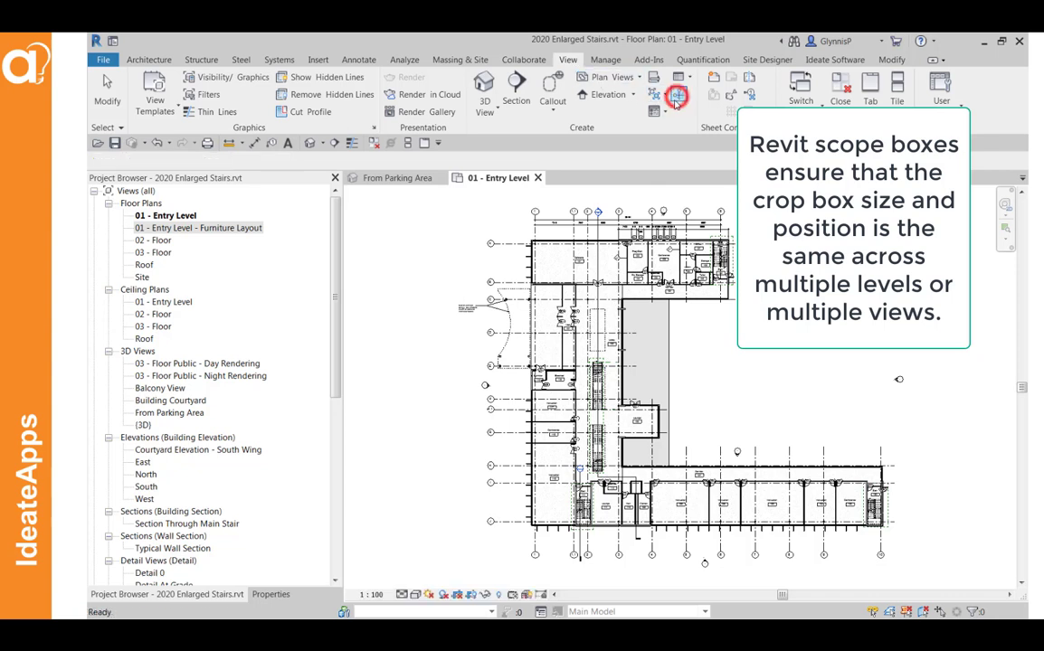
- Draw a scope box in the corridor just north of the main stair on the 01 - Entry Level plan and check its name property
left_click(587, 303)
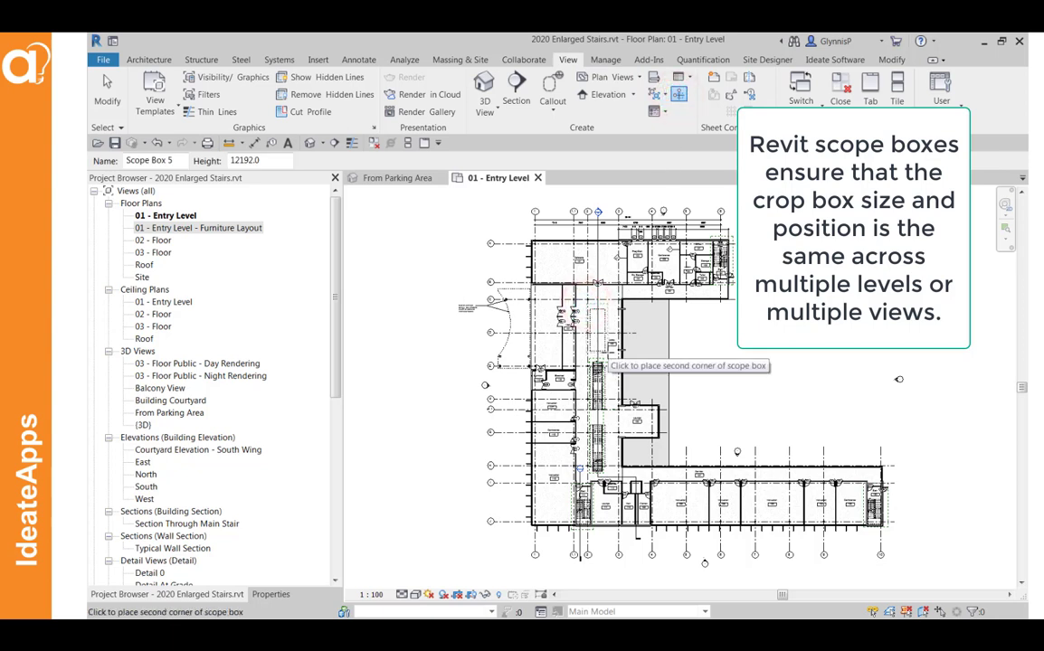
left_click(611, 351)
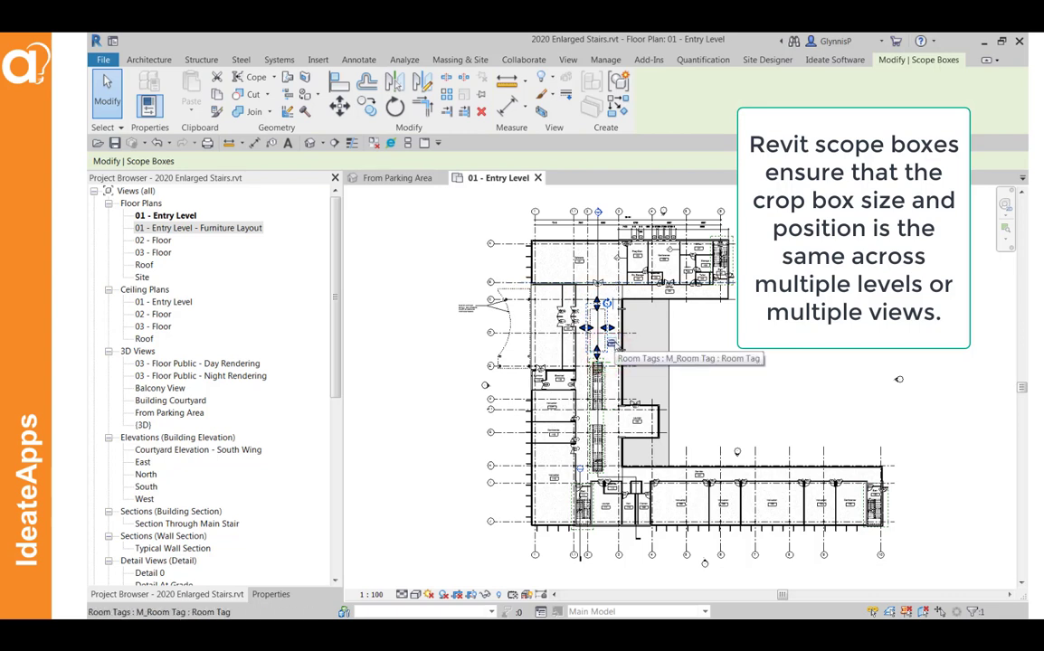
left_click(271, 594)
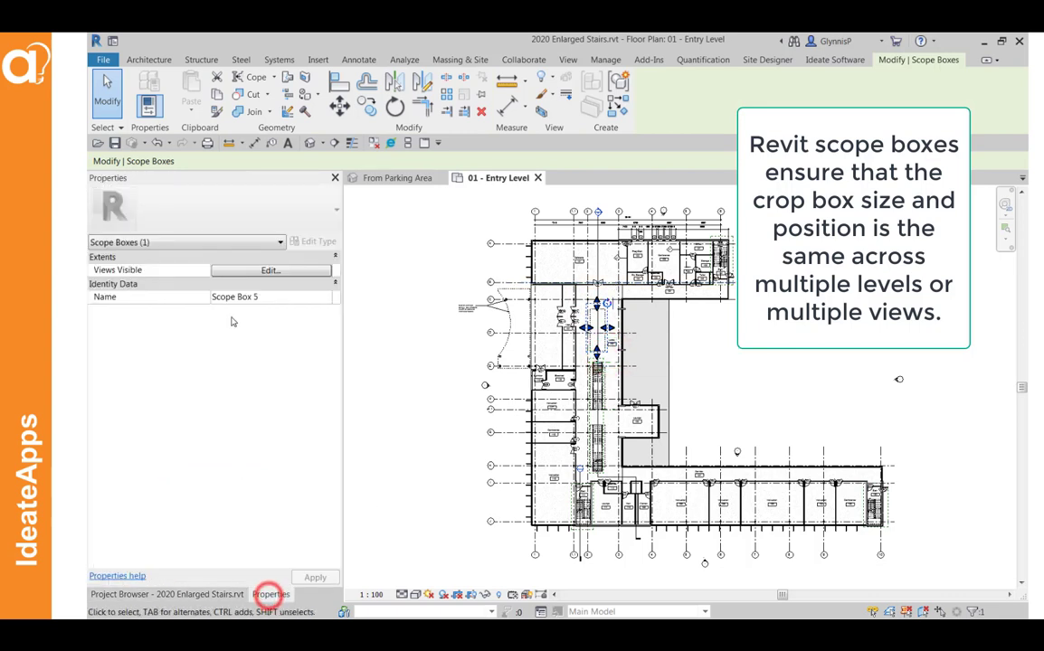
left_click(280, 301)
left_click(380, 299)
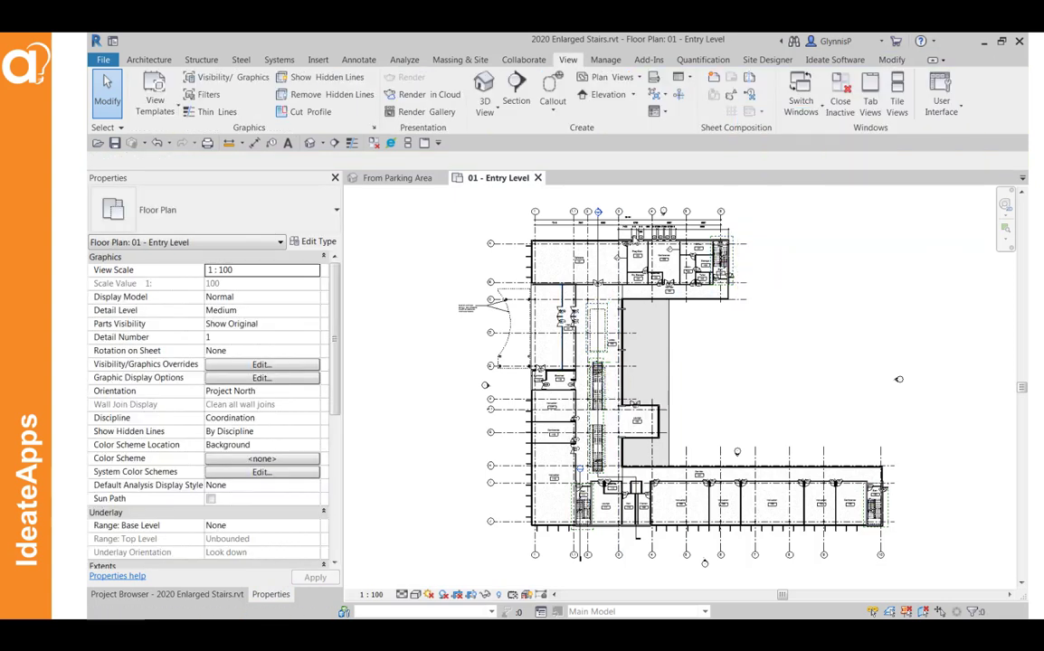
- Start Ideate ViewCreator to duplicate views using the DUPLICATE - Scaled Plans - Metric rule
left_click(831, 62)
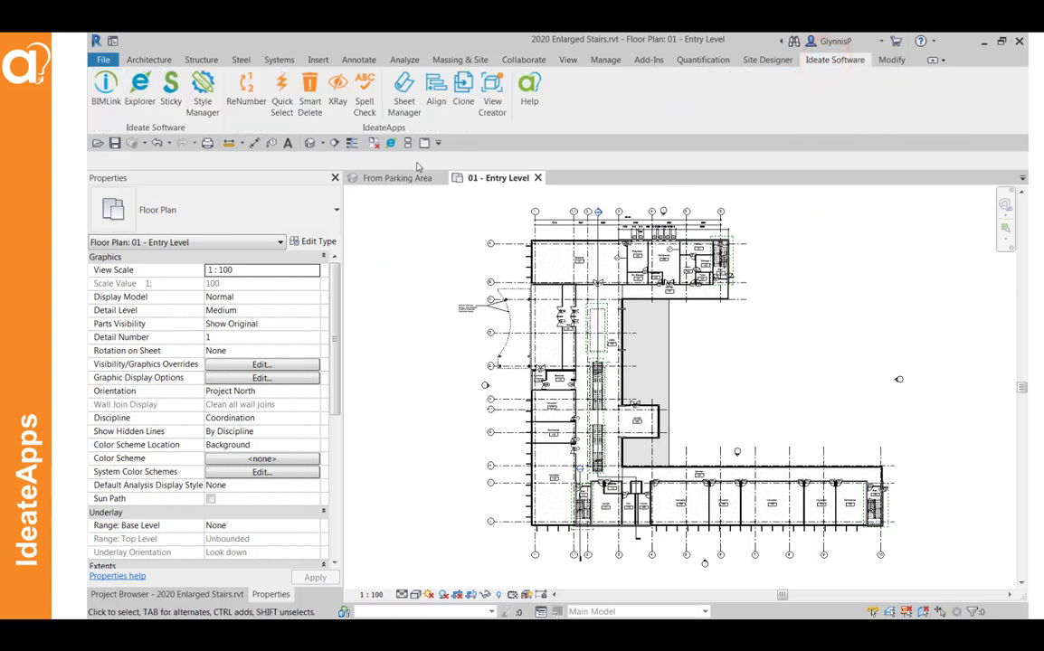
left_click(492, 104)
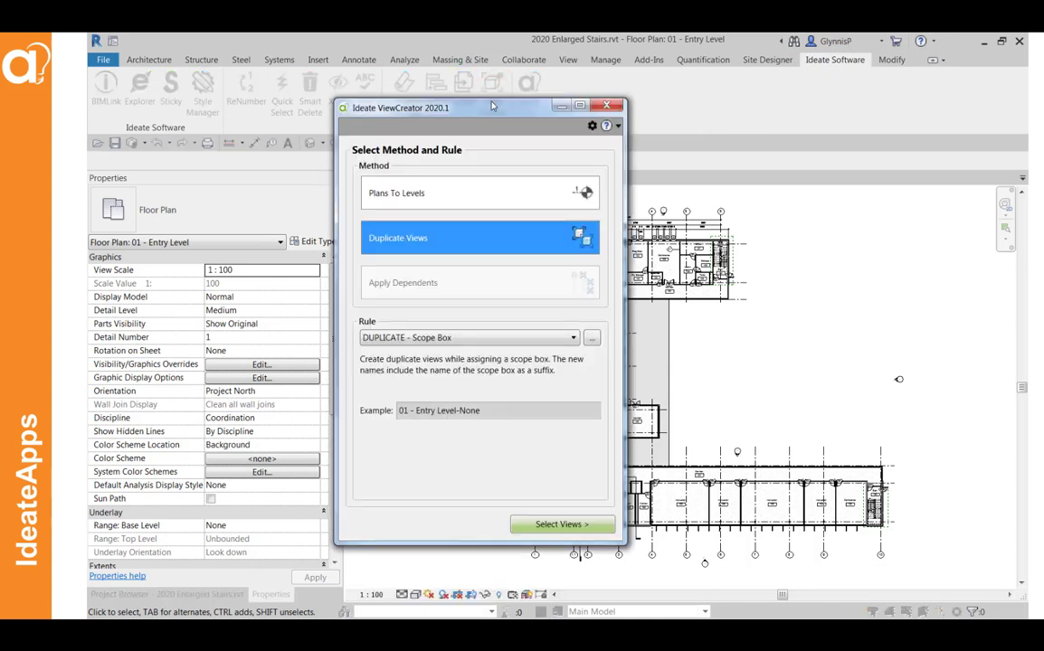
left_click(514, 337)
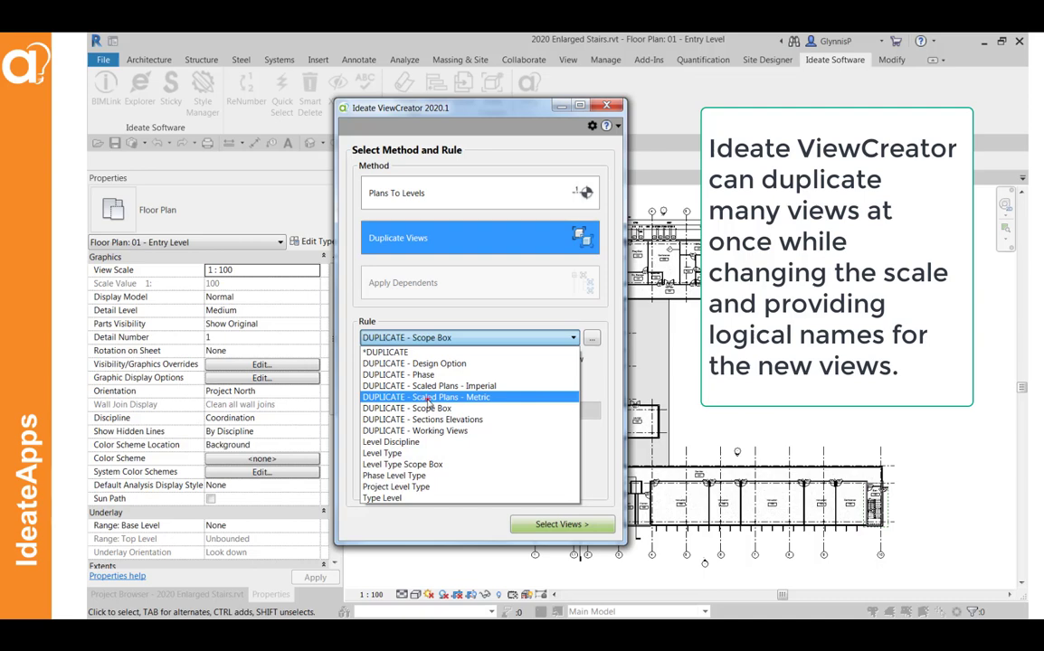
left_click(427, 399)
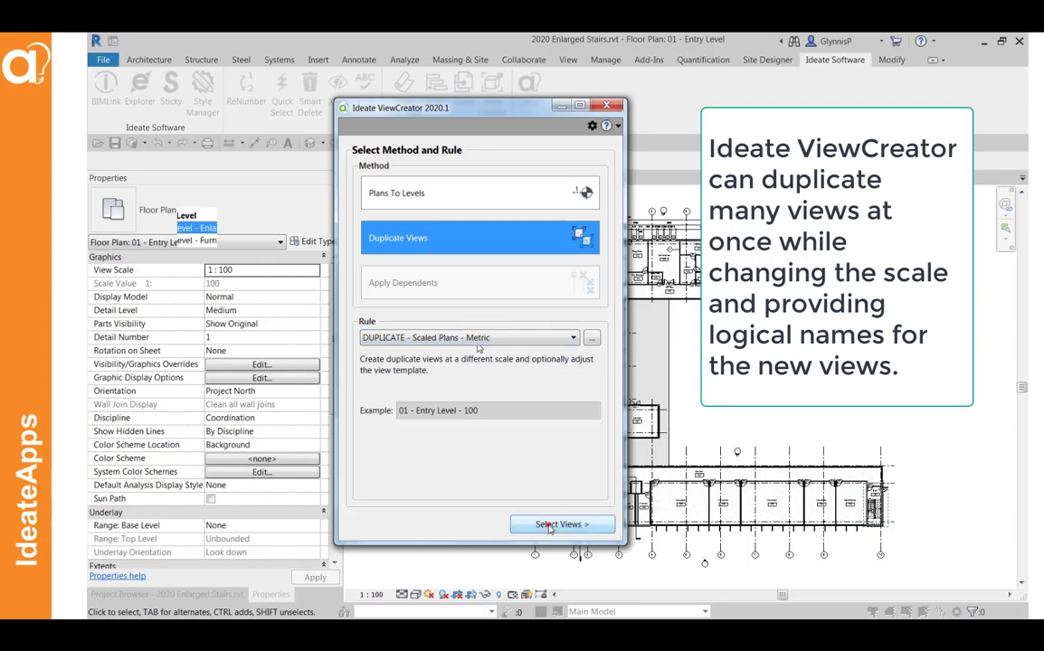
left_click(549, 525)
- Select the 01 - Entry Level, 02 - Floor and 03 - Floor floor plans for duplication and generate the preview
left_click_drag(603, 237, 603, 291)
left_click(400, 354)
left_click(400, 378)
left_click(400, 389)
left_click(588, 525)
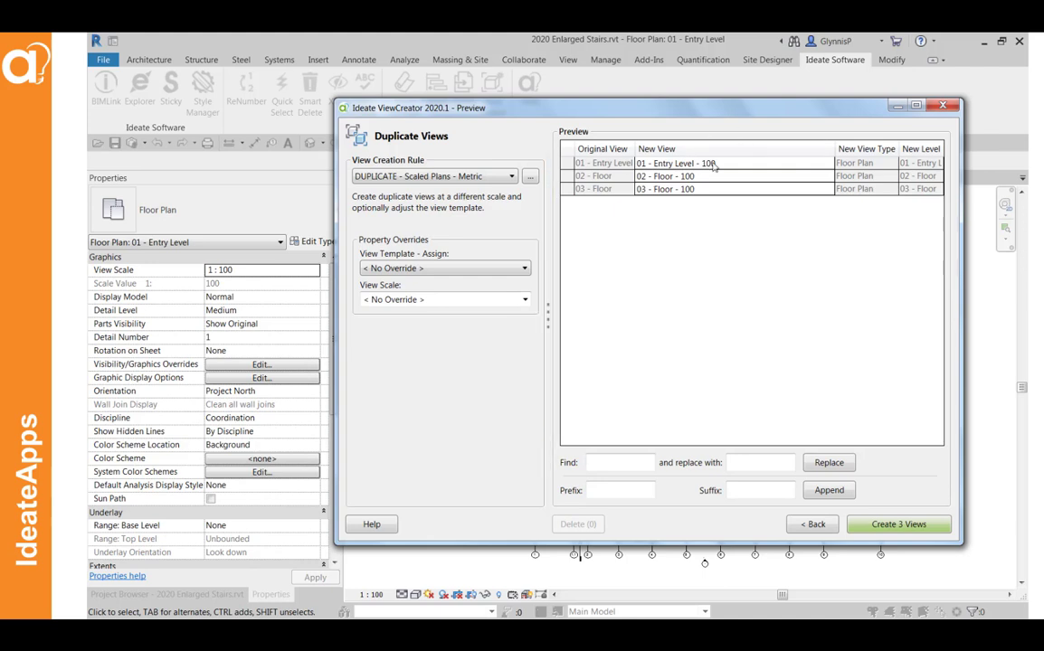
- Override the view scale with 20 and replace "20" with "Enlarged Stair" in the new view names
left_click(443, 299)
type("20")
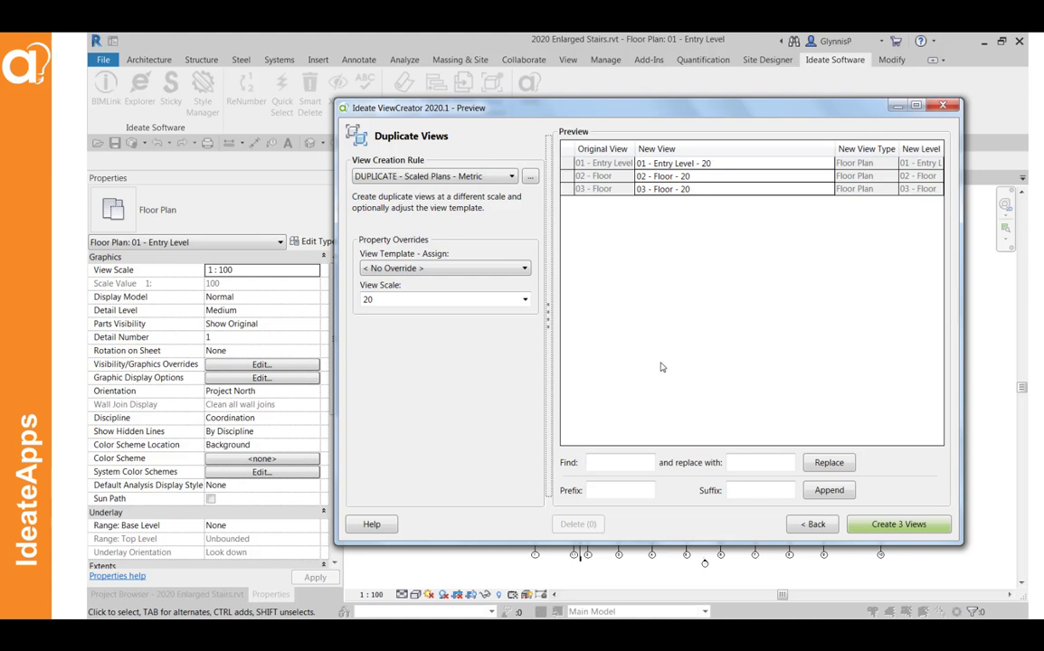
left_click(612, 464)
type("20")
left_click(758, 463)
type("Enlarged Stair")
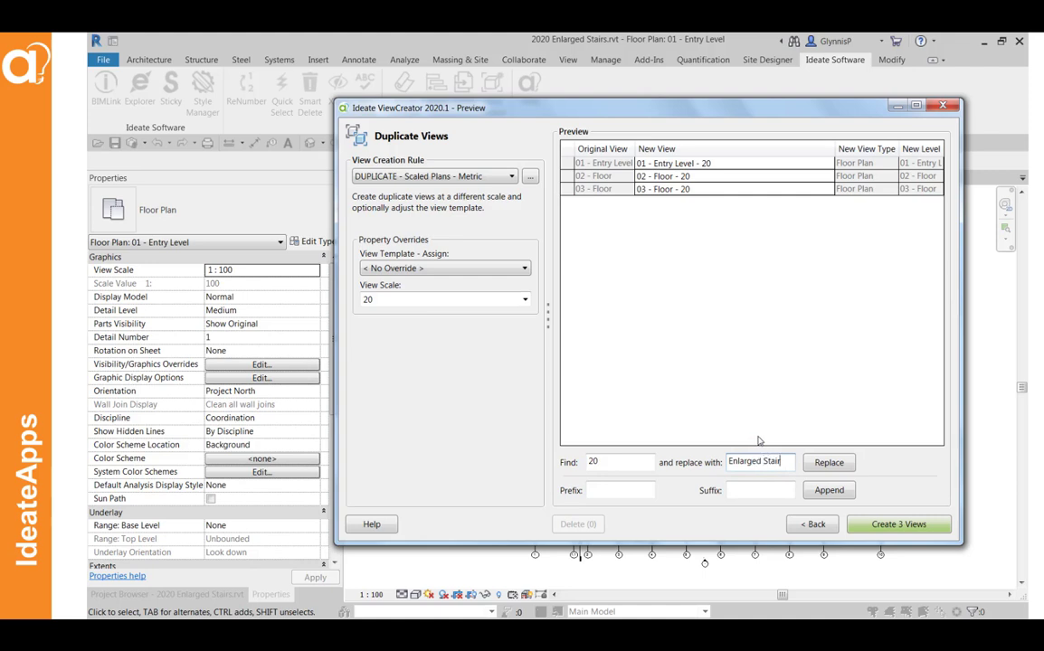
left_click(830, 462)
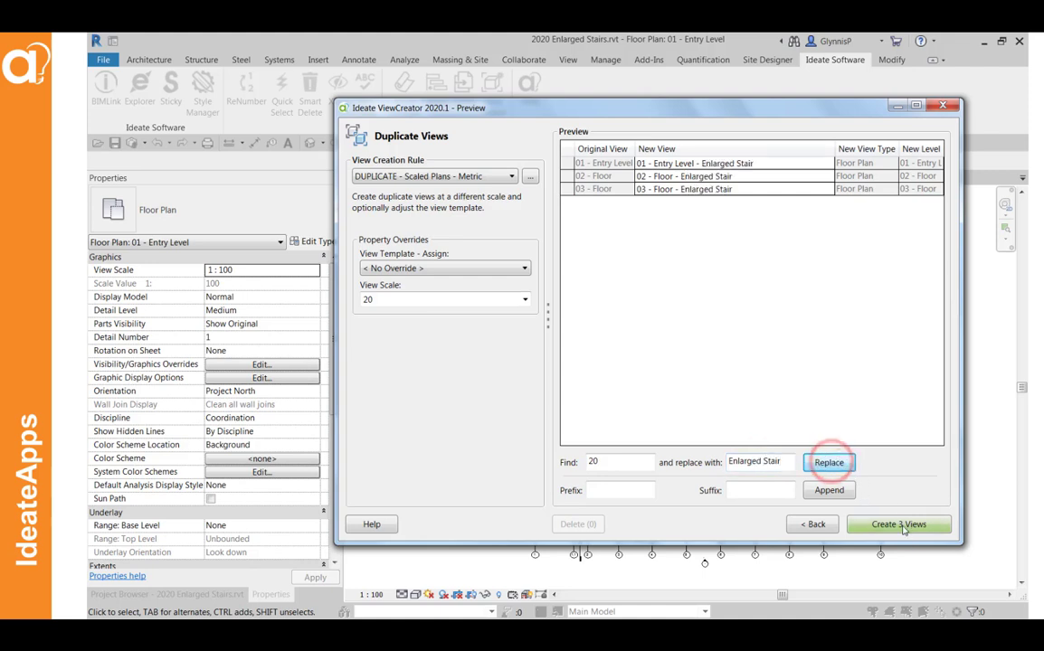
- Create the three duplicated views and open the 01 - Entry Level - Enlarged Stair floor plan
left_click(901, 525)
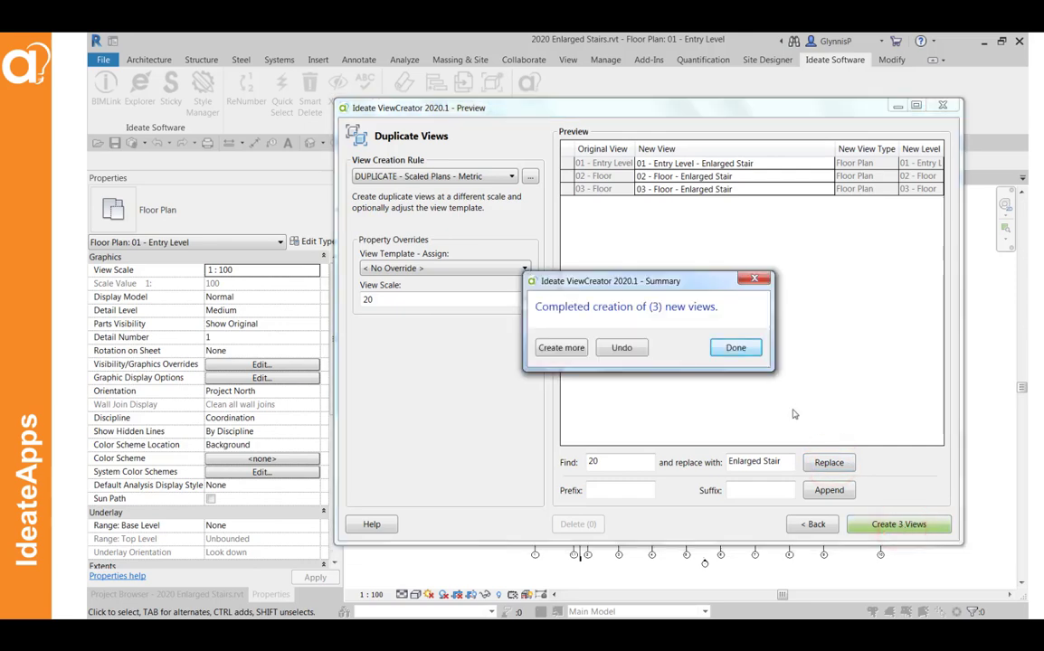
left_click(736, 348)
left_click(191, 595)
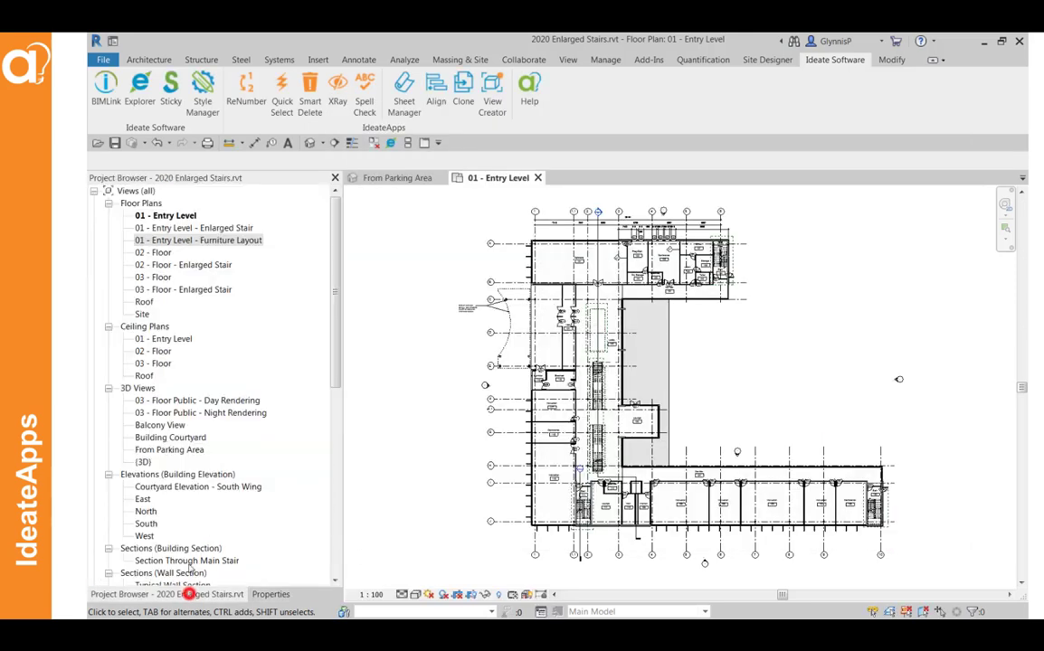
left_click(197, 229)
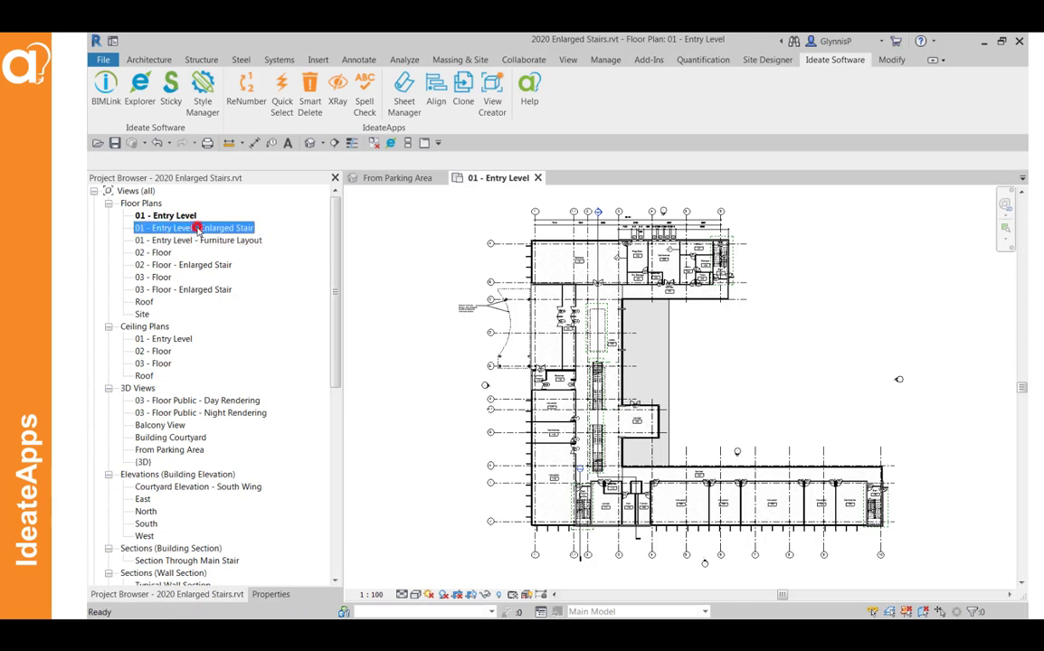
double_click(197, 229)
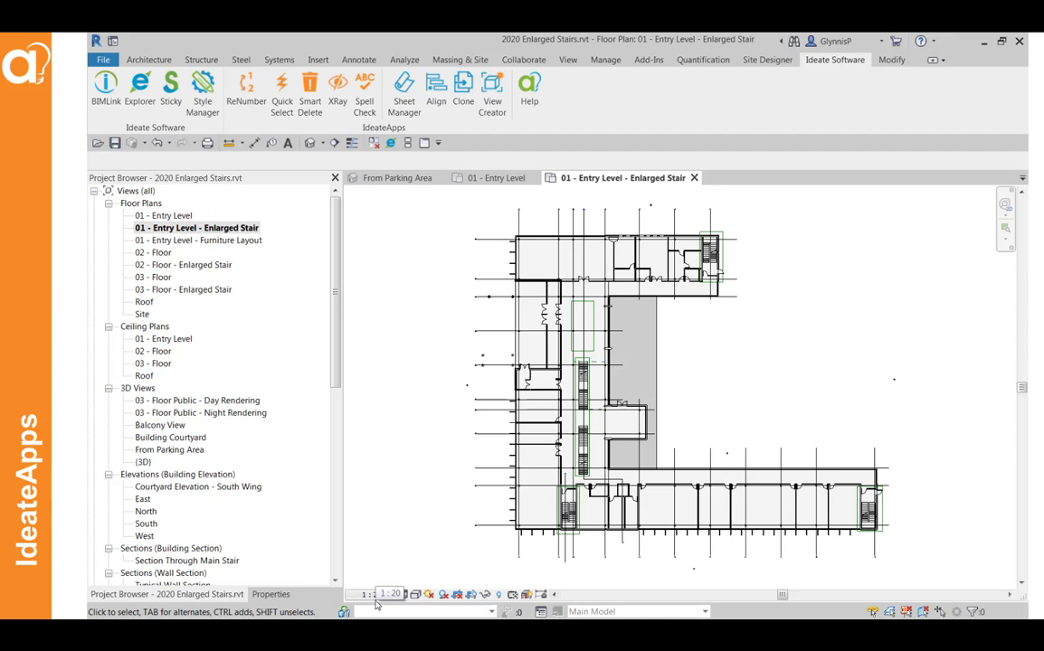
- Start another ViewCreator duplication using the DUPLICATE - Scope Box rule
left_click(491, 100)
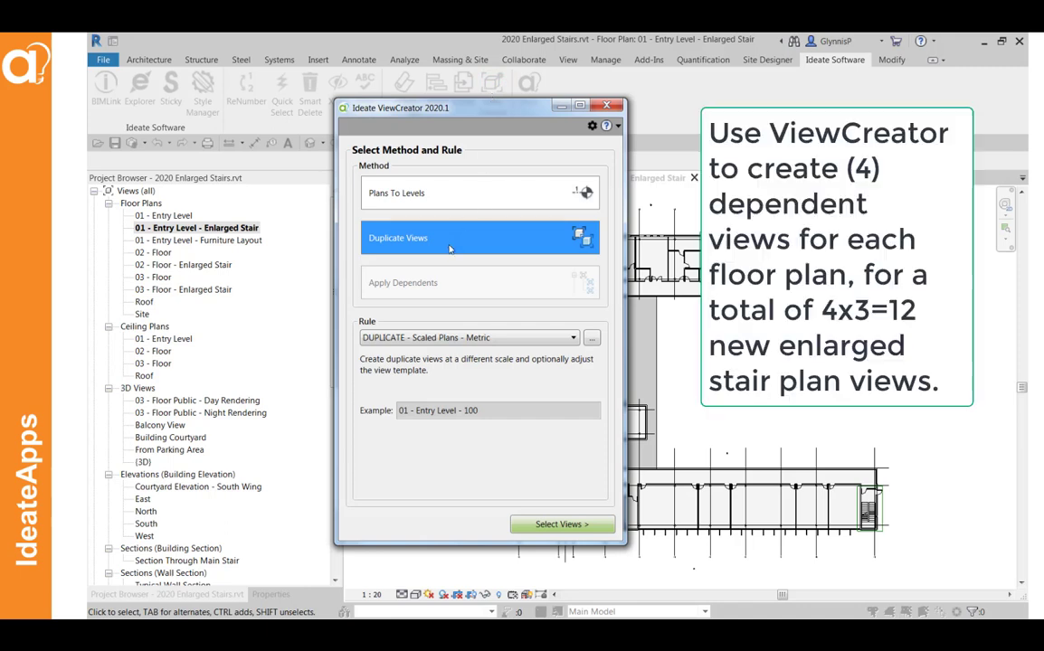
left_click(496, 337)
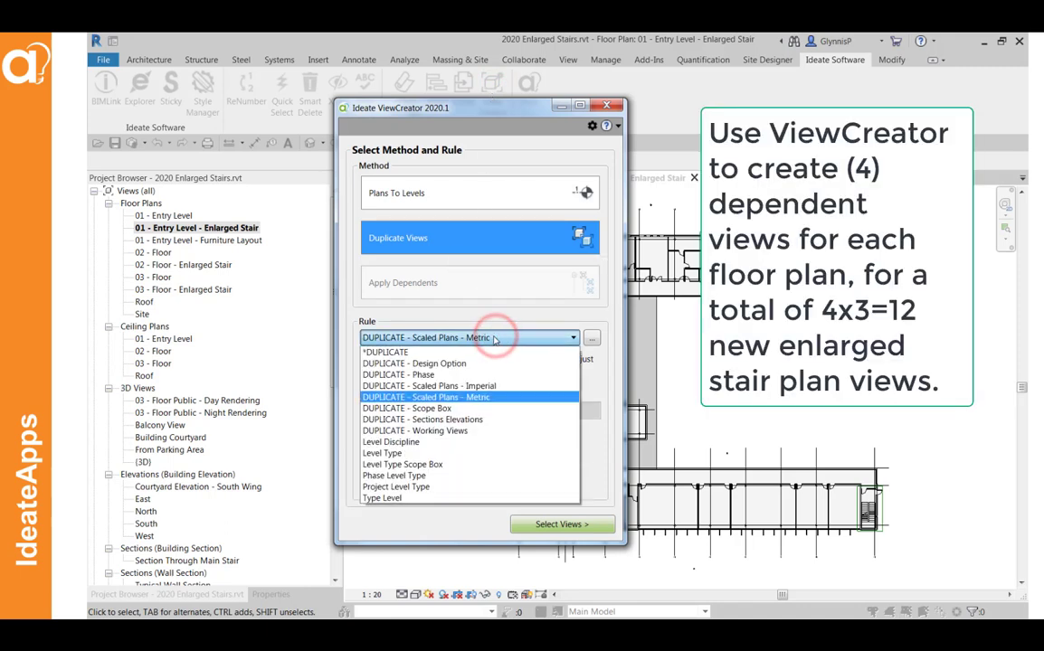
left_click(419, 409)
left_click(557, 525)
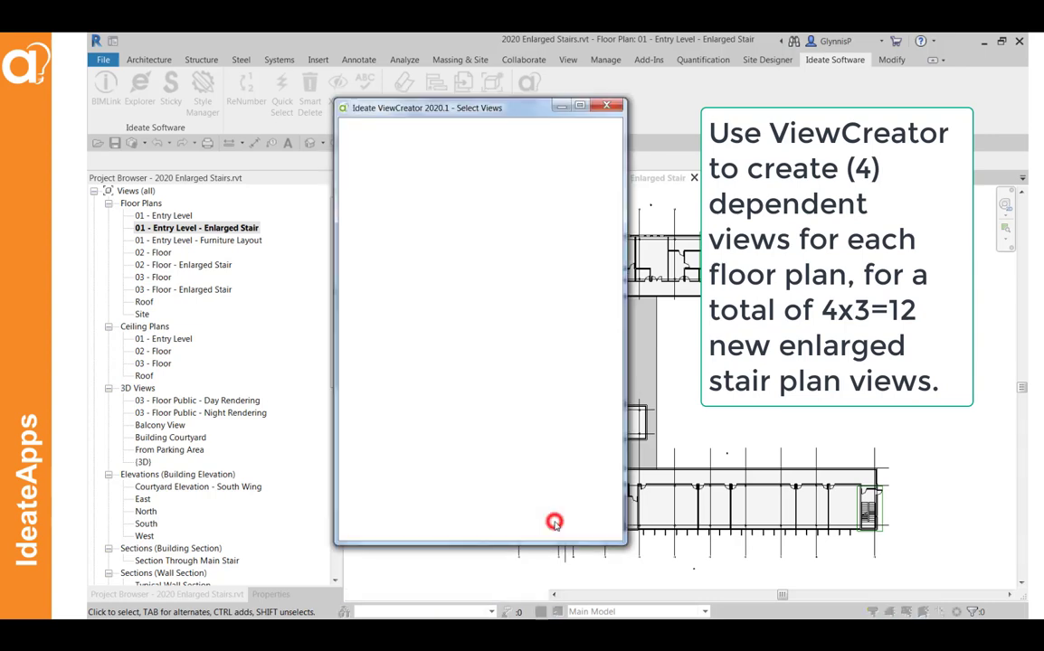
- Filter the views by "stai", select the three Enlarged Stair floor plans and set them to duplicate as dependent
scroll(603, 375, "down", 3)
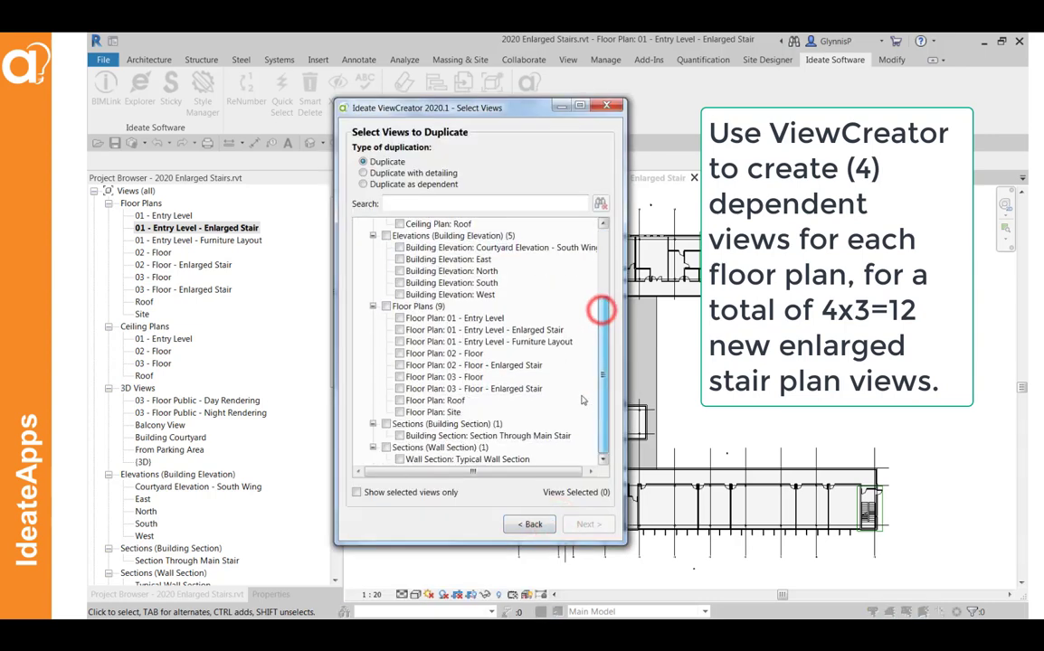
left_click(399, 330)
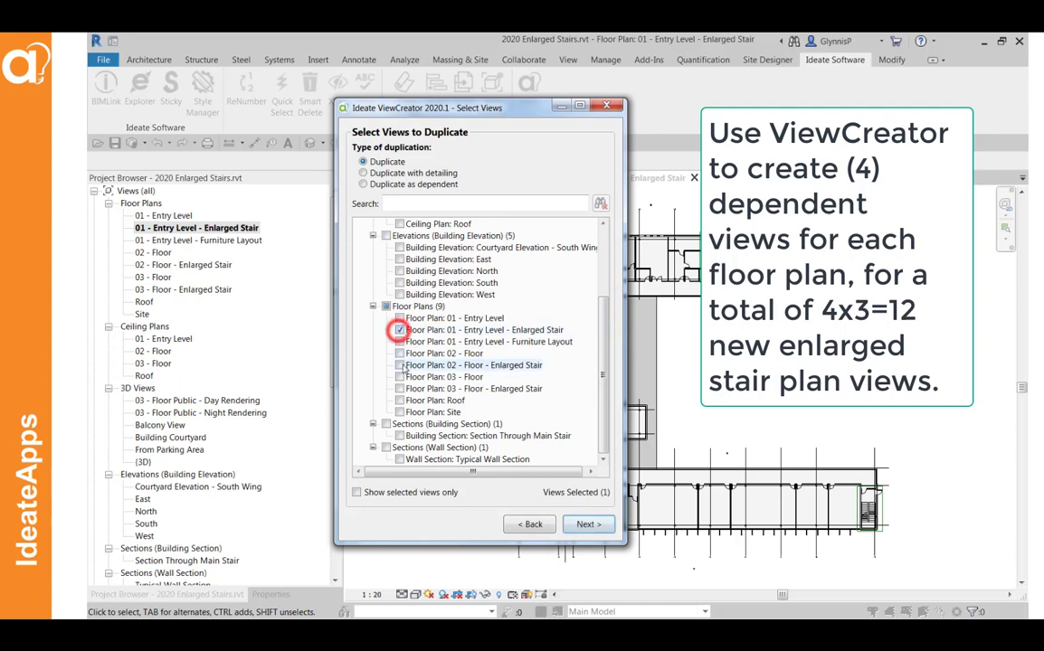
left_click(427, 203)
type("sti")
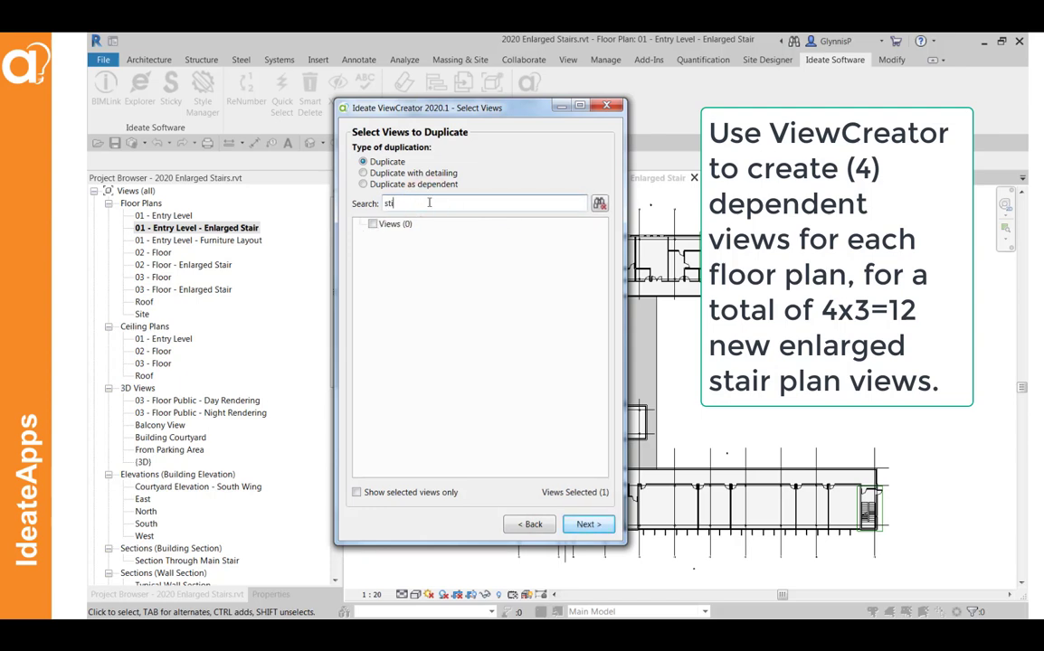
key("BackSpace")
type("ai")
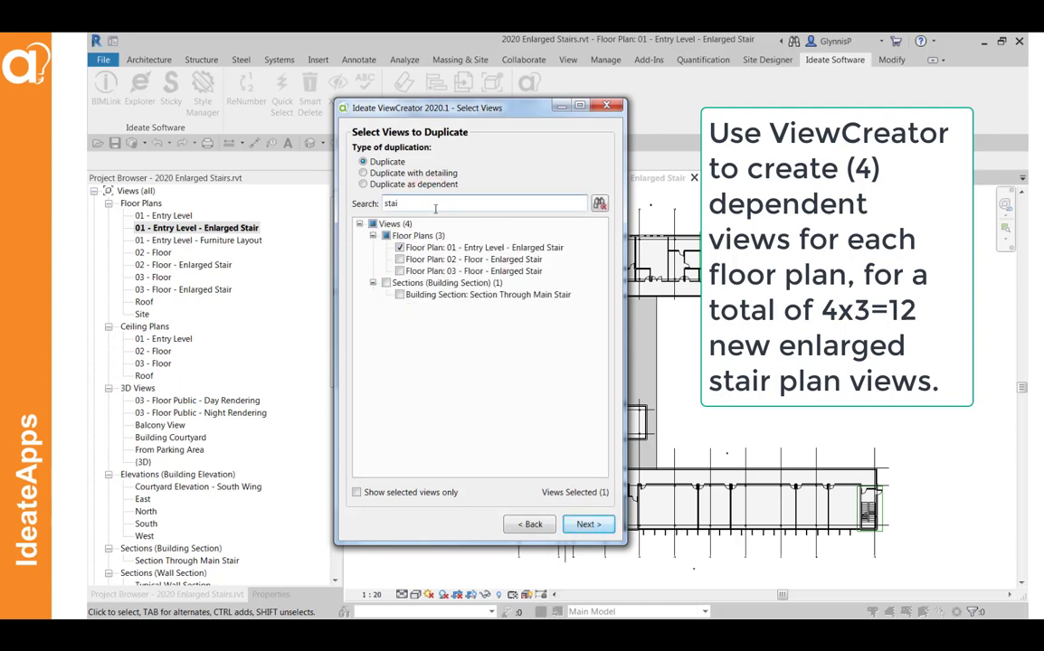
left_click(399, 258)
left_click(399, 271)
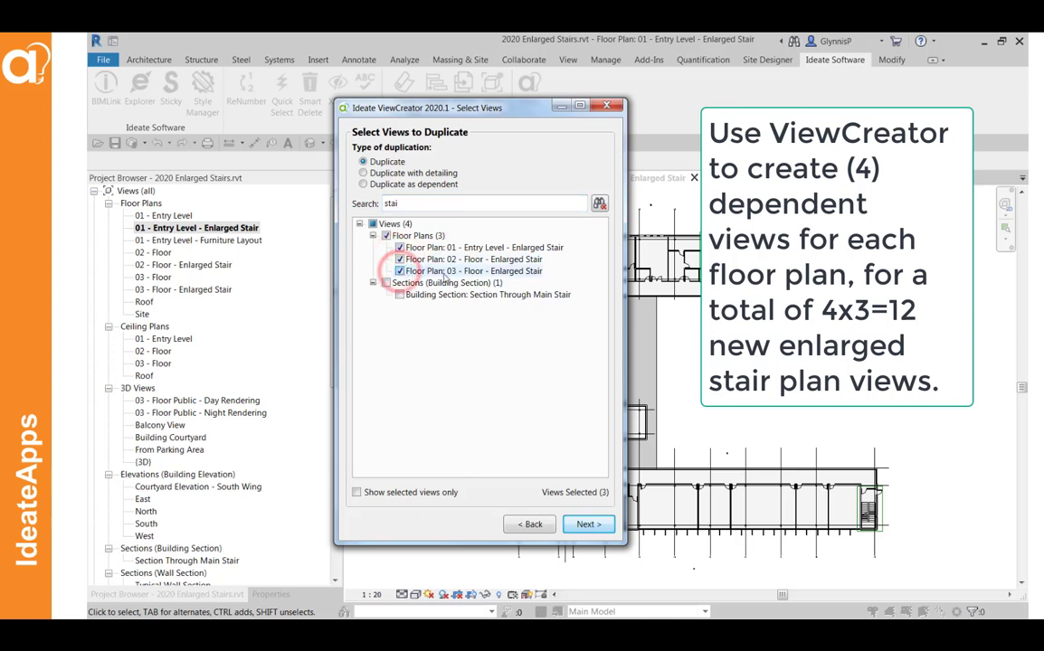
left_click(362, 184)
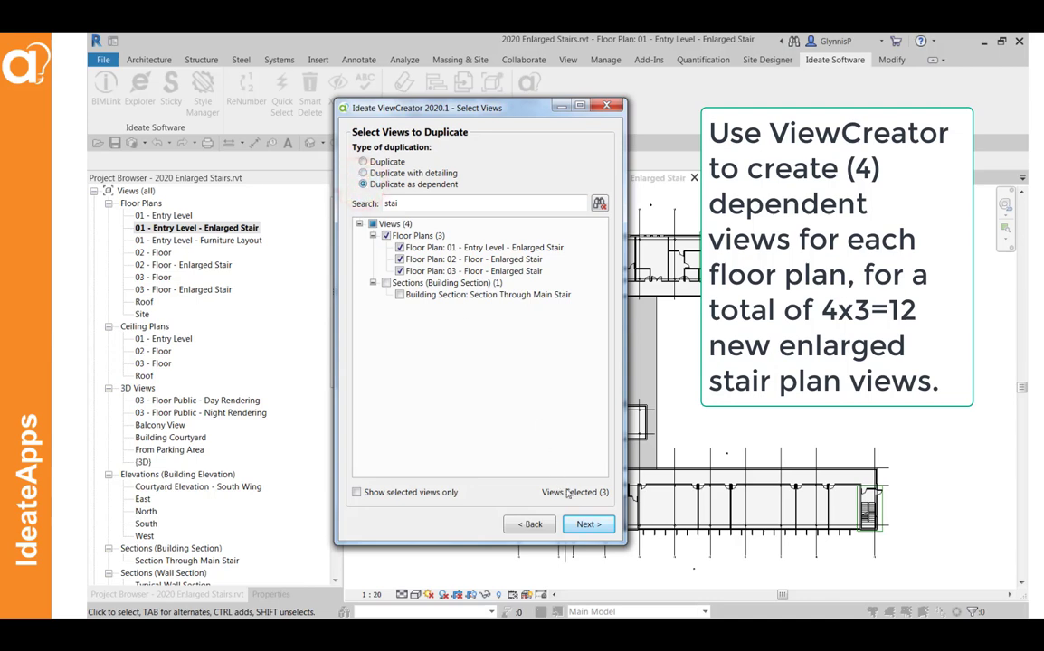
left_click(593, 526)
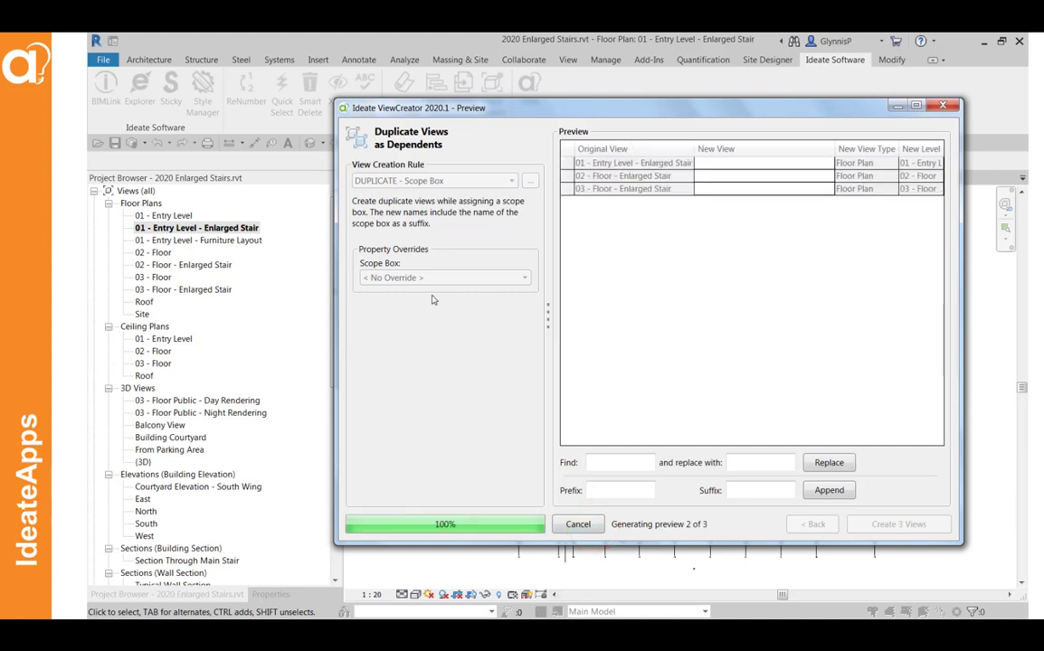
- Create the three dependent views with scope box Stair AB-6 and continue creating more
left_click(429, 278)
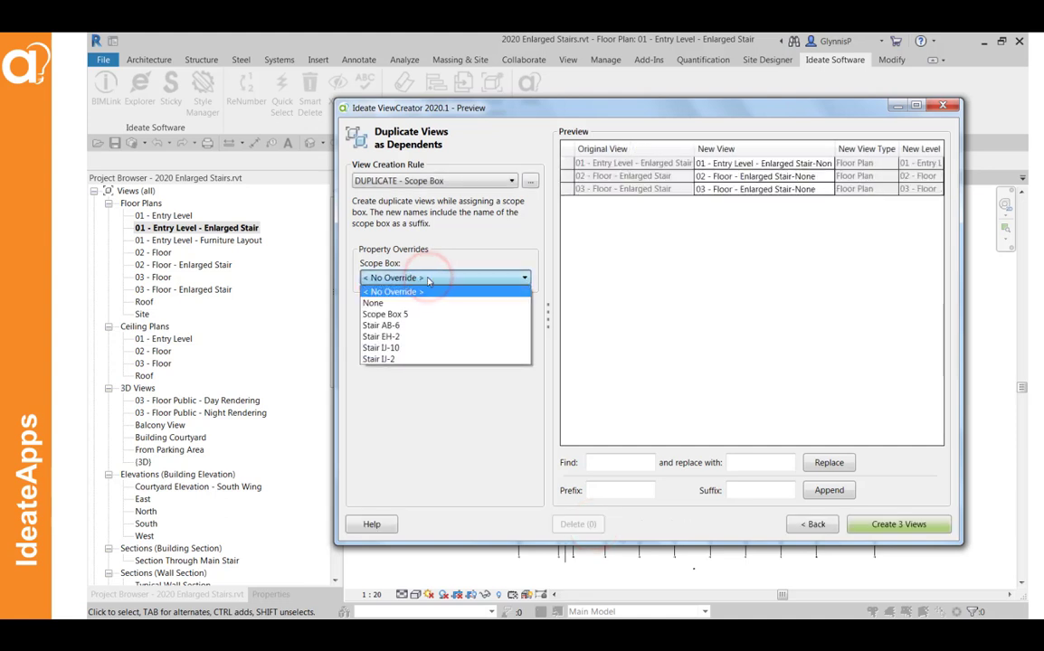
left_click(378, 326)
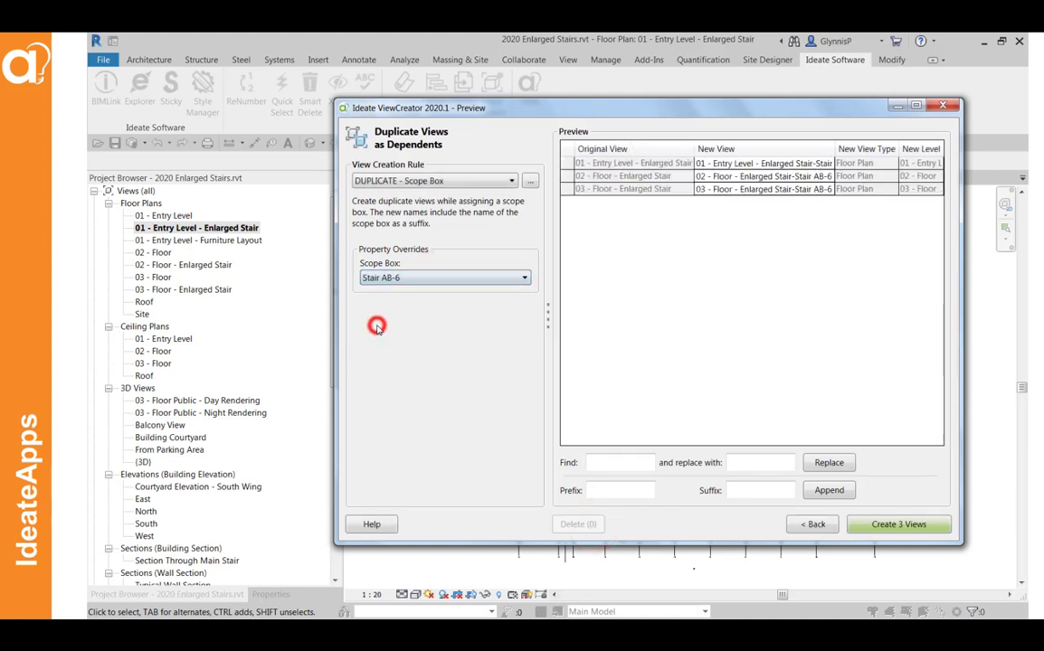
left_click(898, 525)
left_click(547, 350)
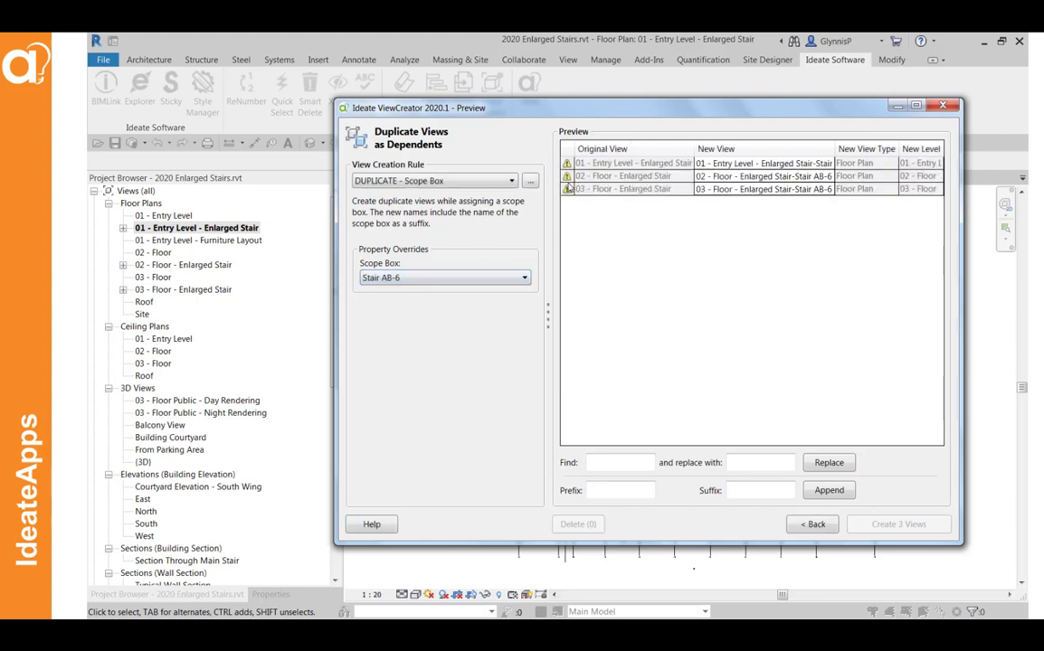
- Create three more dependent views with the scope box override set to Stair EH-2
left_click(442, 277)
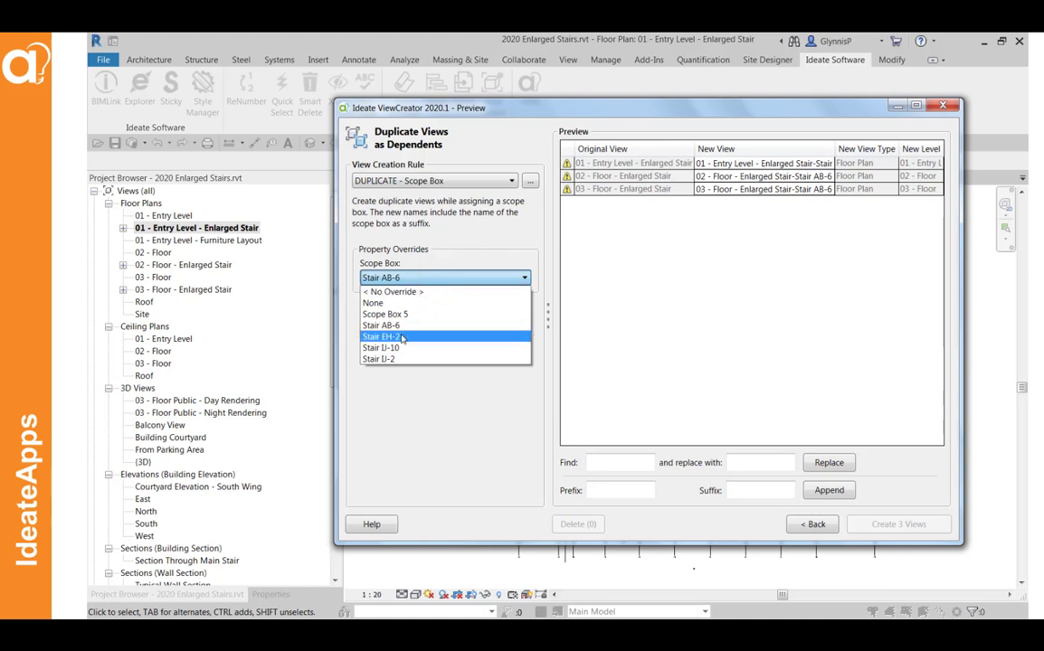
left_click(402, 338)
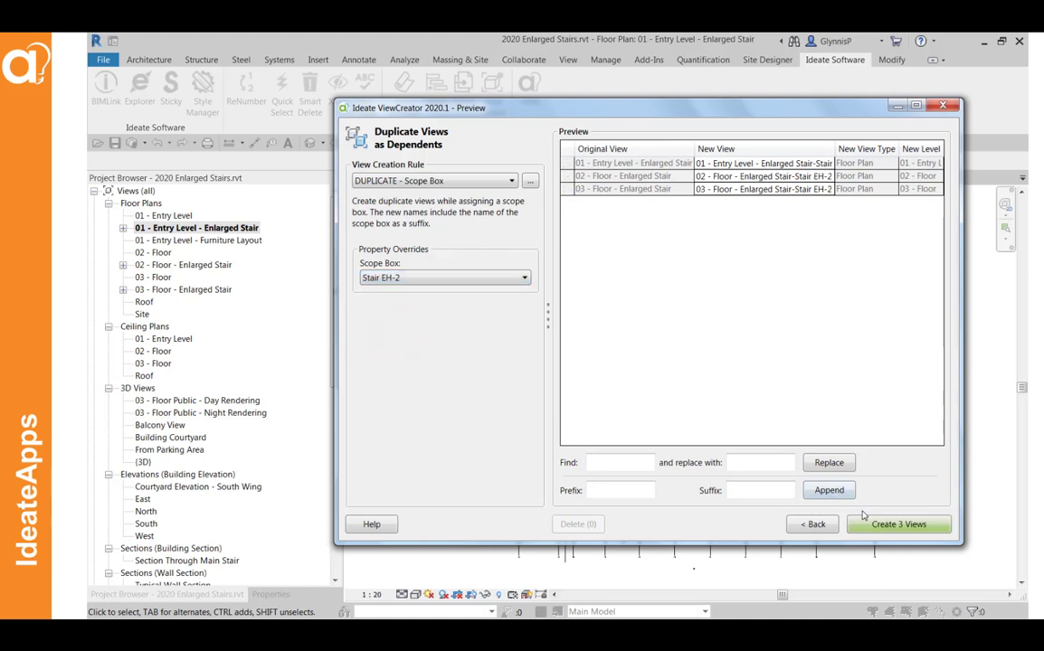
left_click(892, 525)
left_click(578, 349)
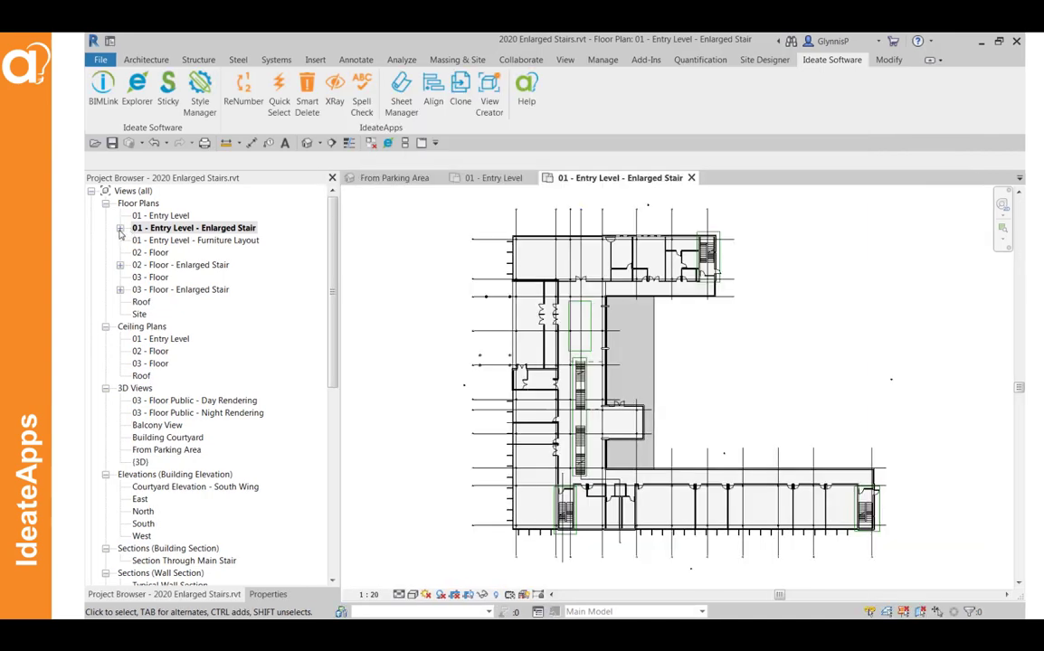
- Expand the dependents of 01 - Entry Level - Enlarged Stair and open the Stair EH-2 view
left_click(122, 229)
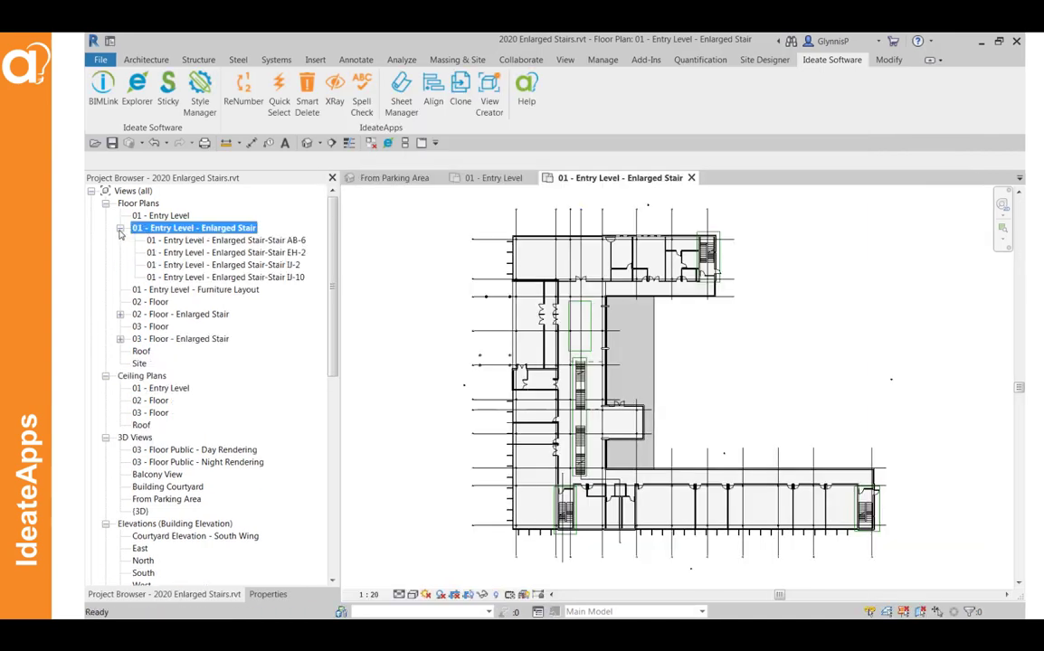
double_click(183, 253)
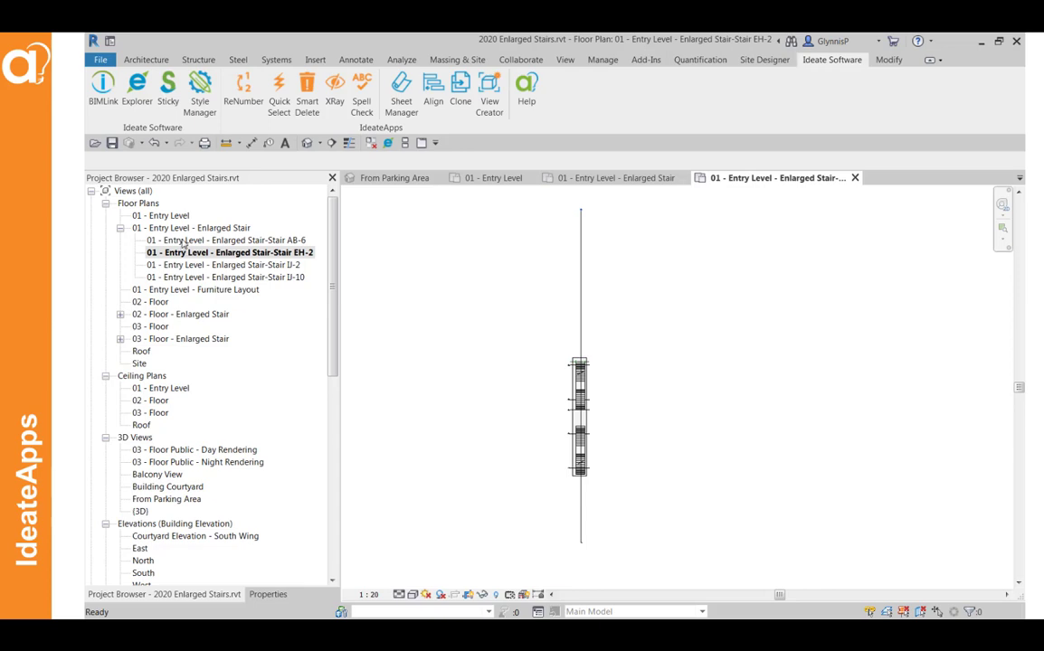
- Open the Stair AB-6 and Stair IJ-2 dependent views of 01 - Entry Level - Enlarged Stair to check their cropping
double_click(183, 240)
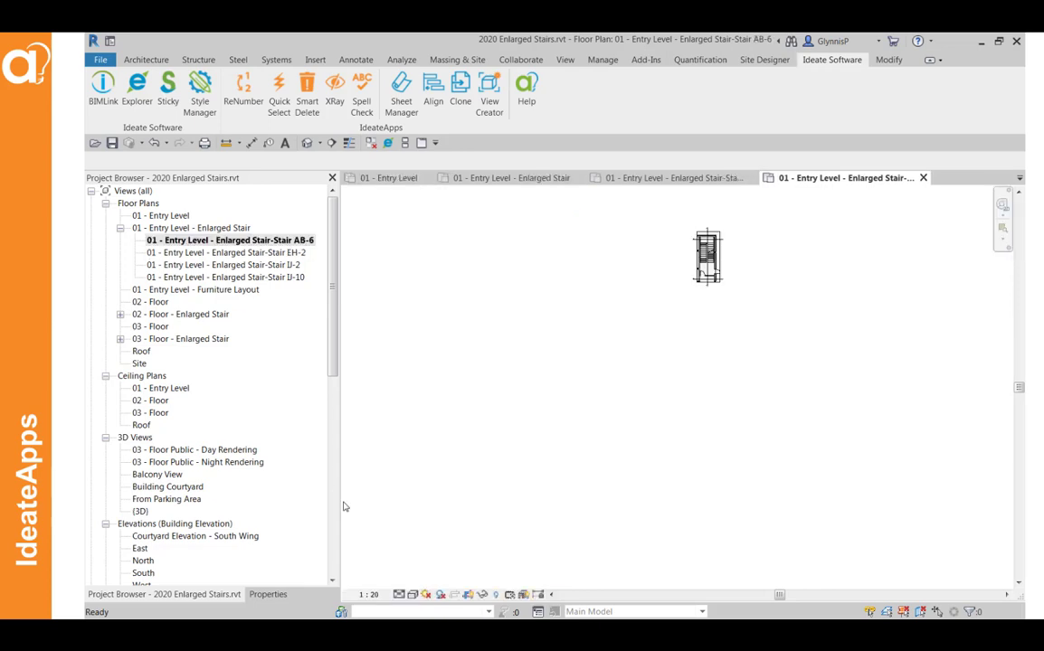
left_click(246, 265)
double_click(245, 265)
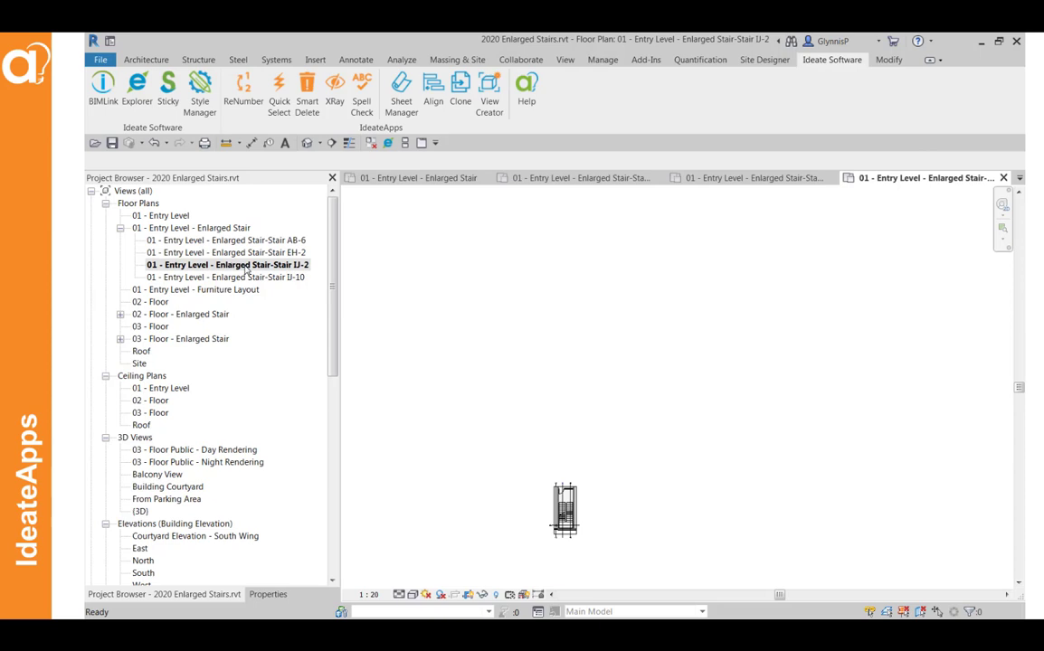
- Open Ideate SheetManager, filter its views by "stair" and widen the views list to show the full names
left_click(401, 90)
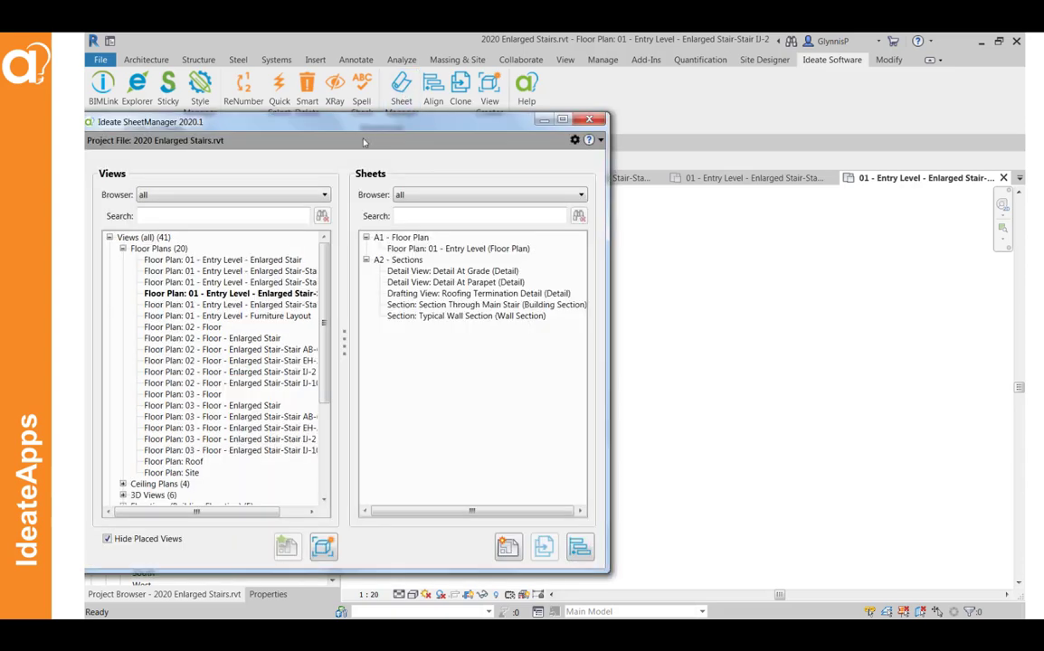
left_click_drag(321, 119, 464, 115)
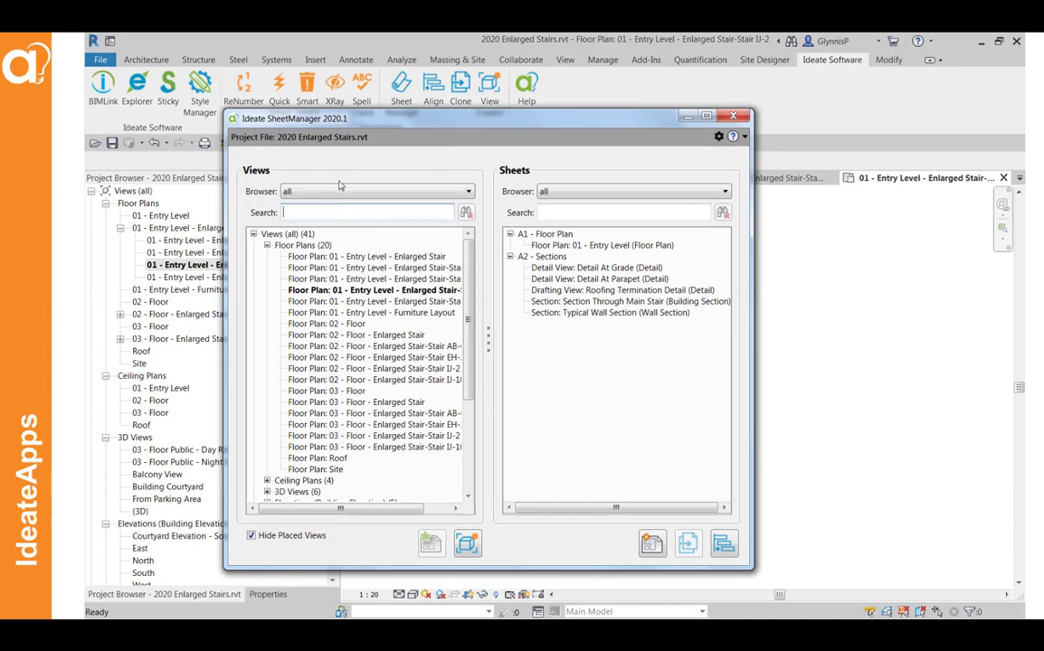
type("stai")
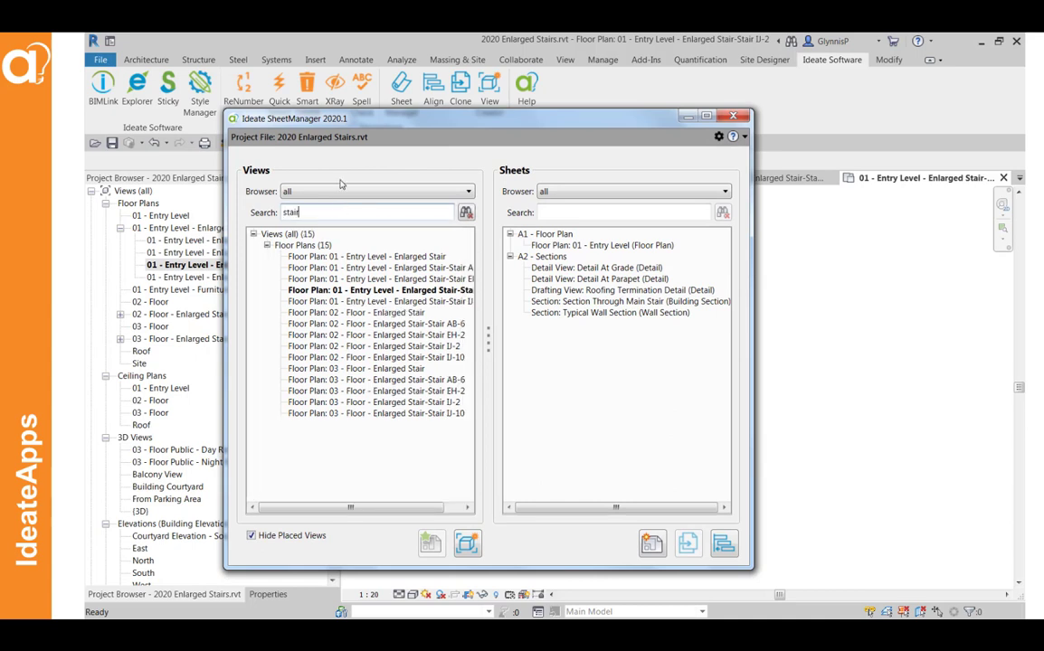
type("r")
left_click_drag(488, 339, 520, 340)
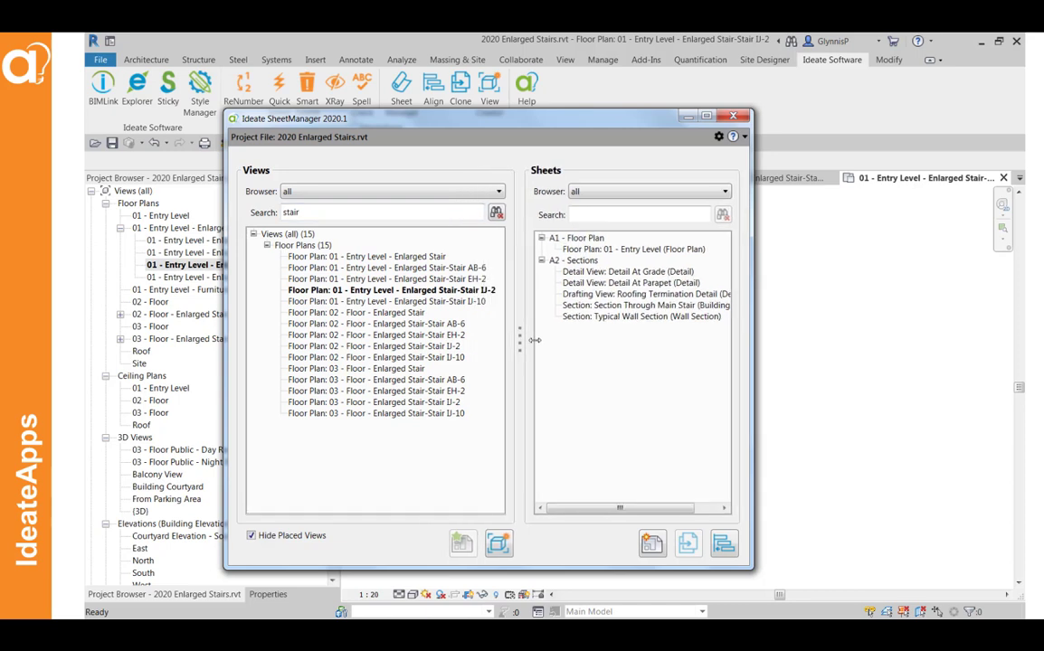
- Create a new sheet with the A0 metric title block and set its sheet number to A4.1
left_click(653, 543)
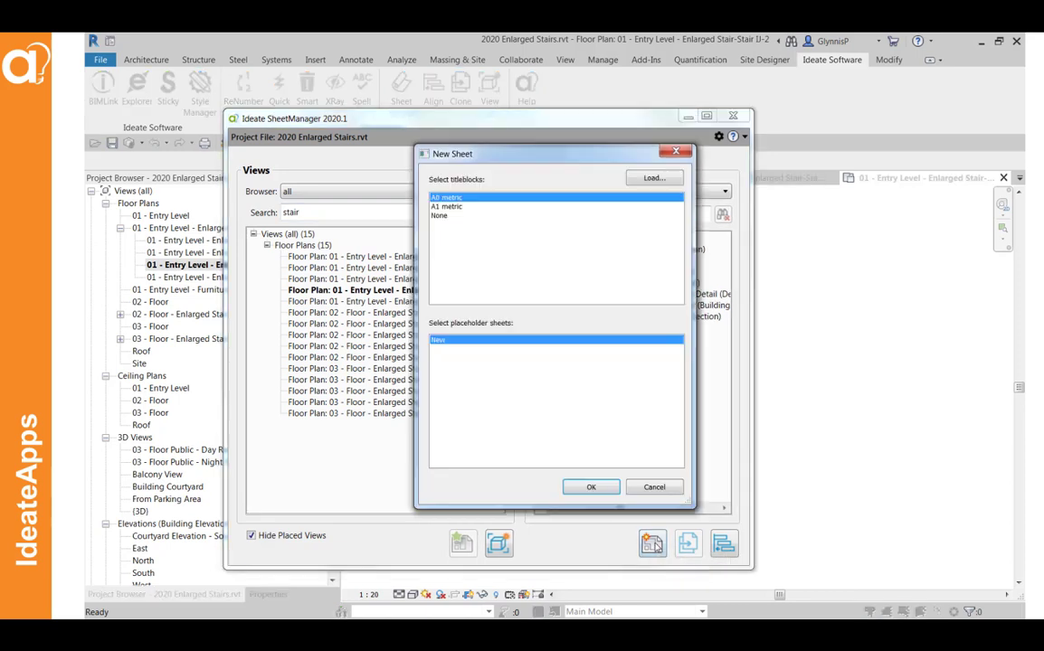
left_click(591, 487)
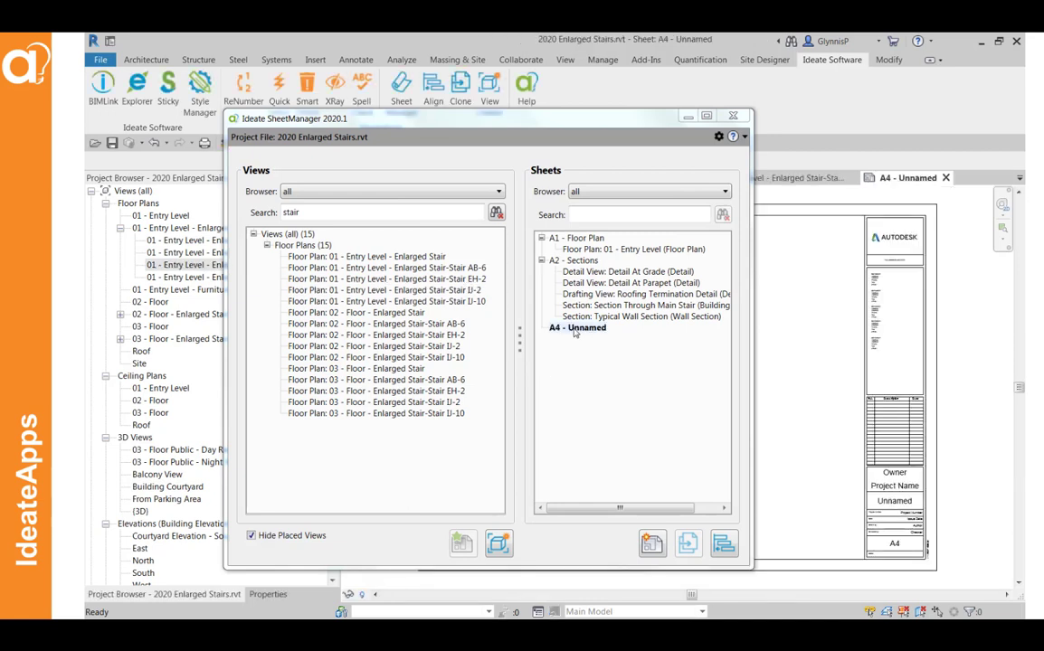
left_click(575, 329)
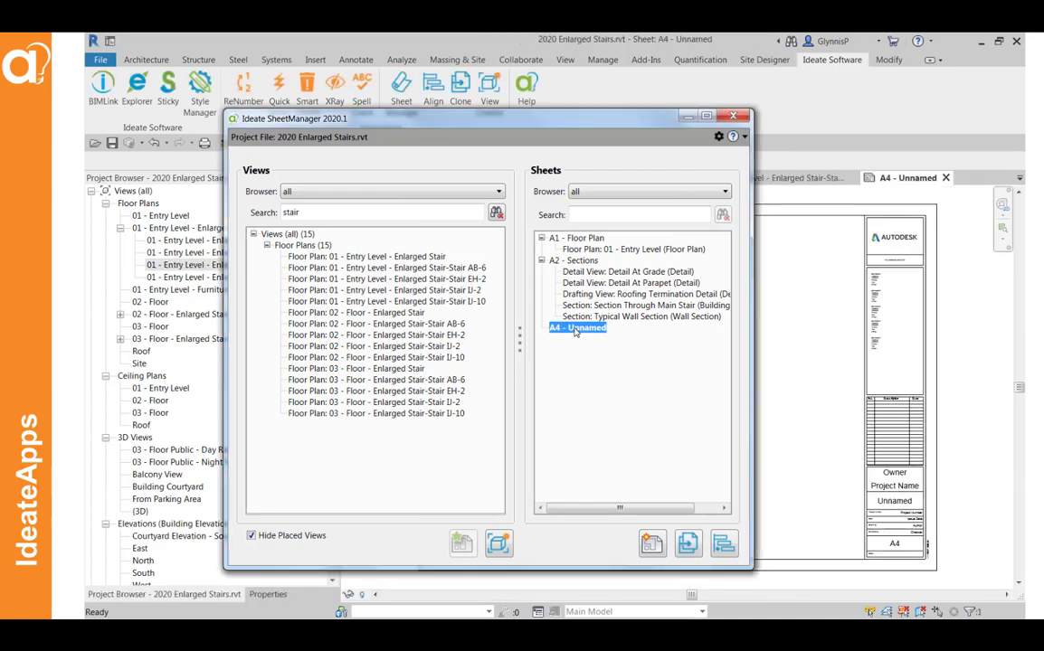
right_click(574, 330)
left_click(597, 370)
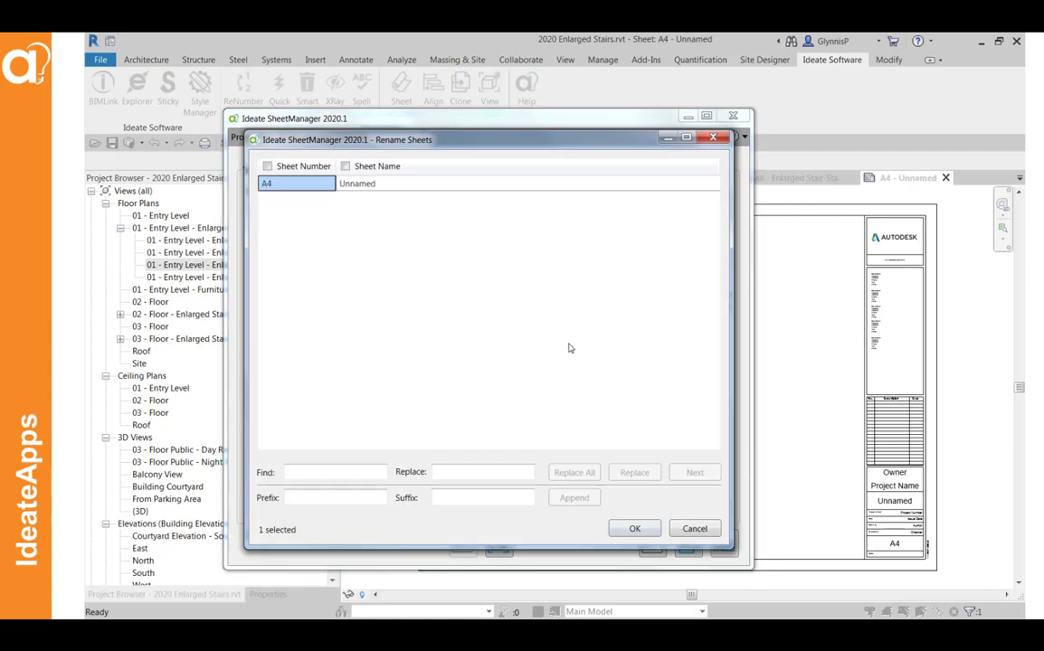
left_click(290, 184)
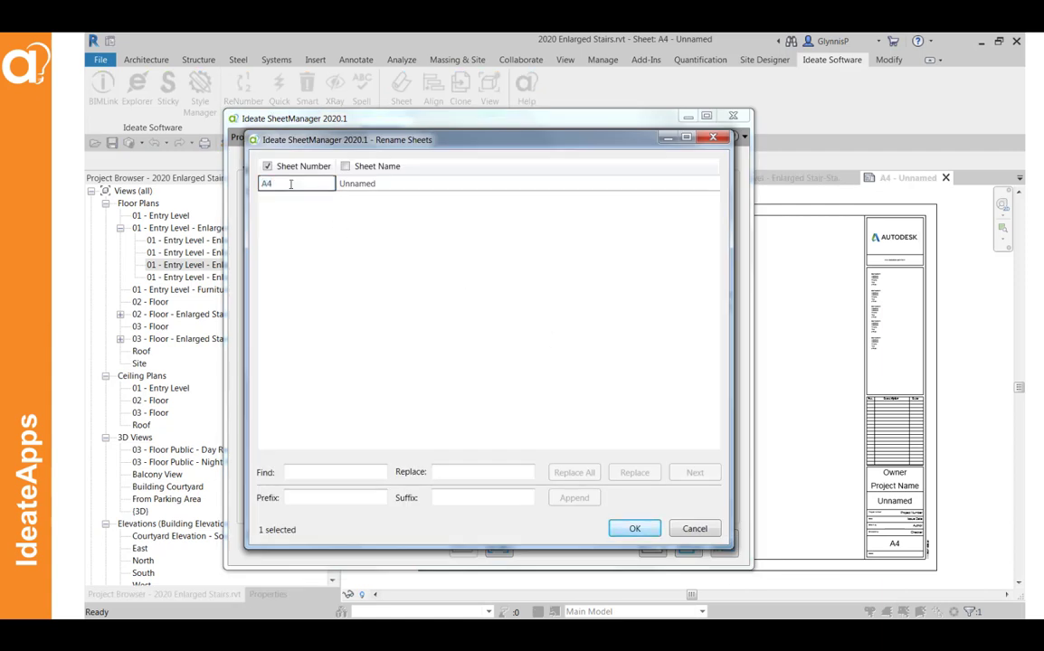
type(".1")
- Name sheet A4.1 "Enlarged Stair Plans" and apply the renaming
left_click(398, 184)
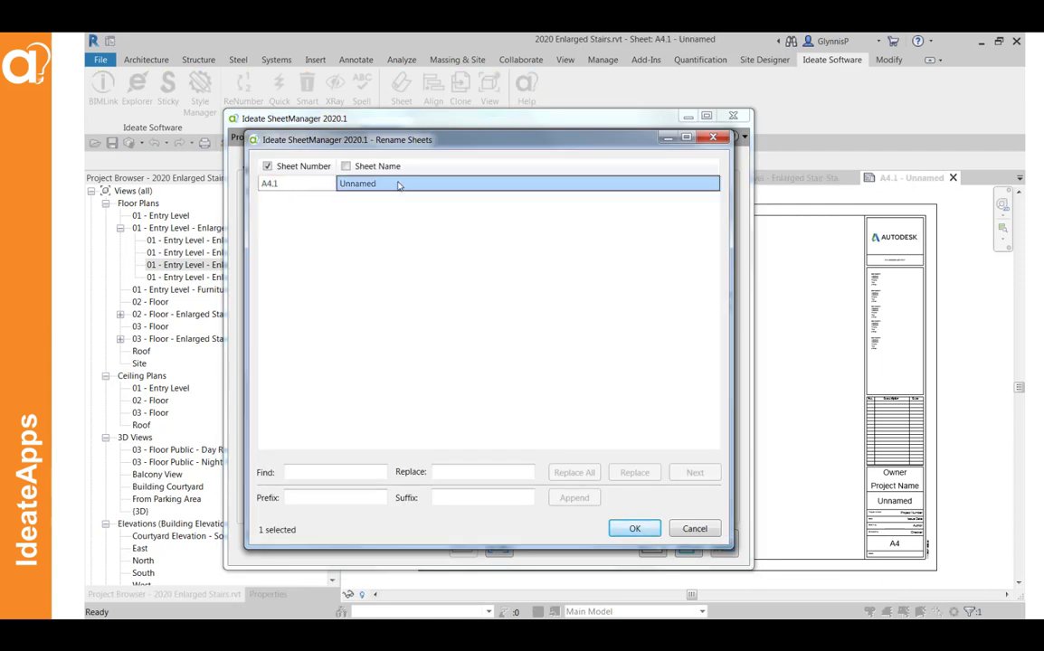
left_click(398, 185)
type("Enlarged She")
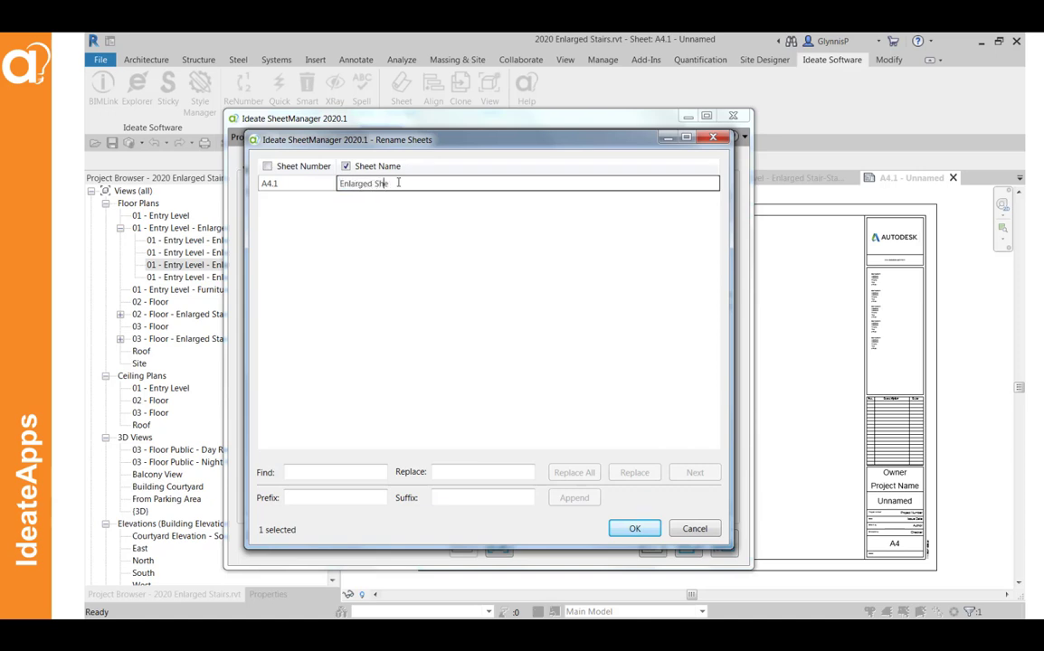
key("BackSpace")
key("BackSpace")
type("tair Plan")
left_click(630, 529)
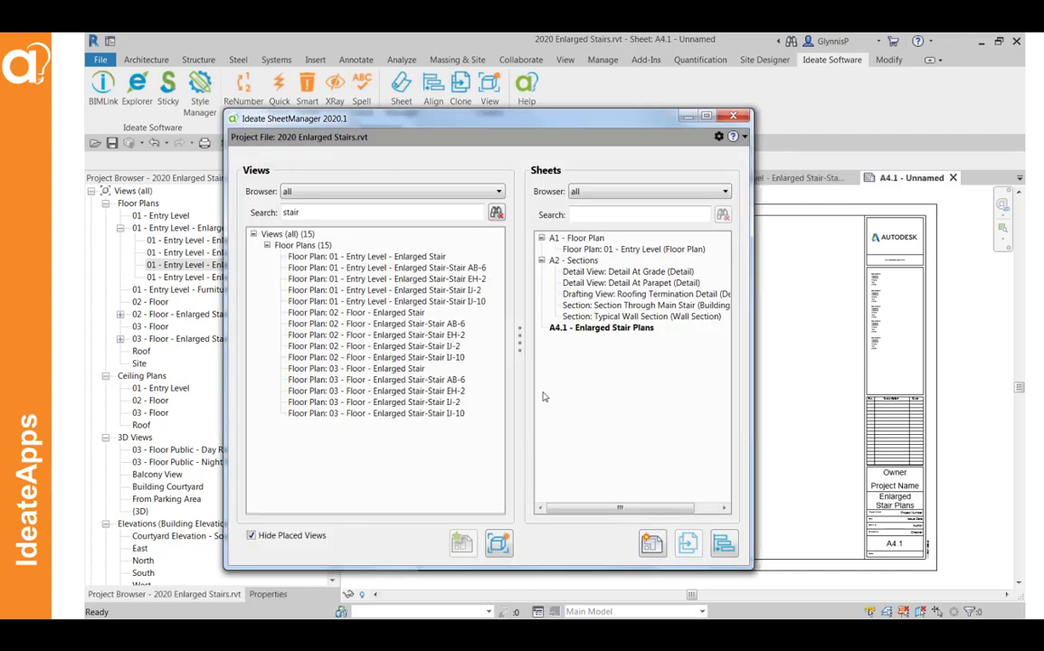
left_click(453, 269)
left_click(452, 270)
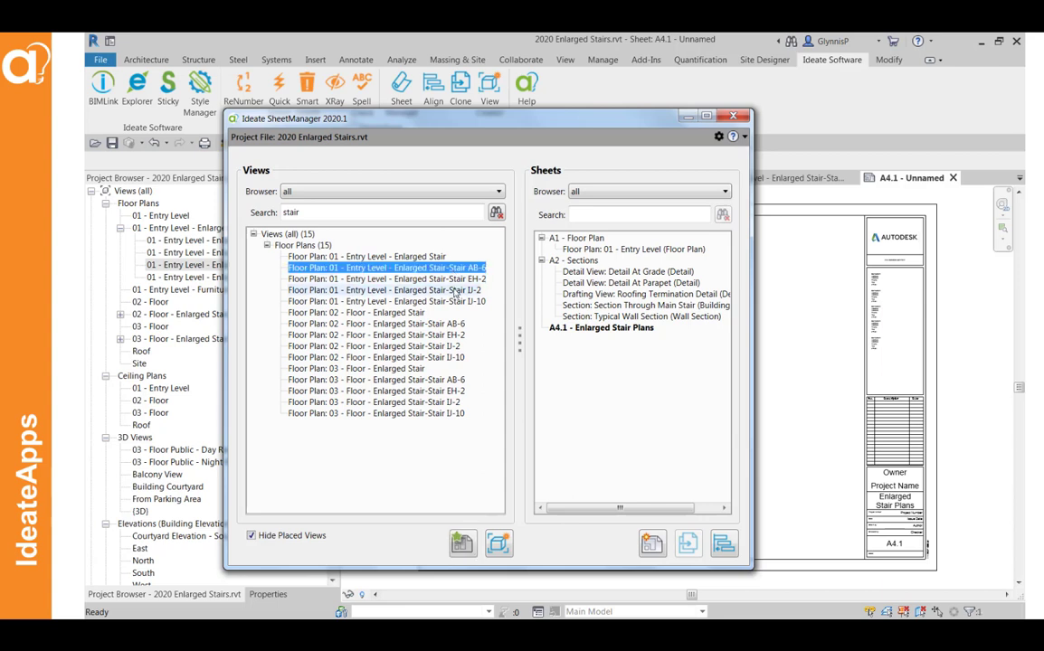
left_click(472, 279)
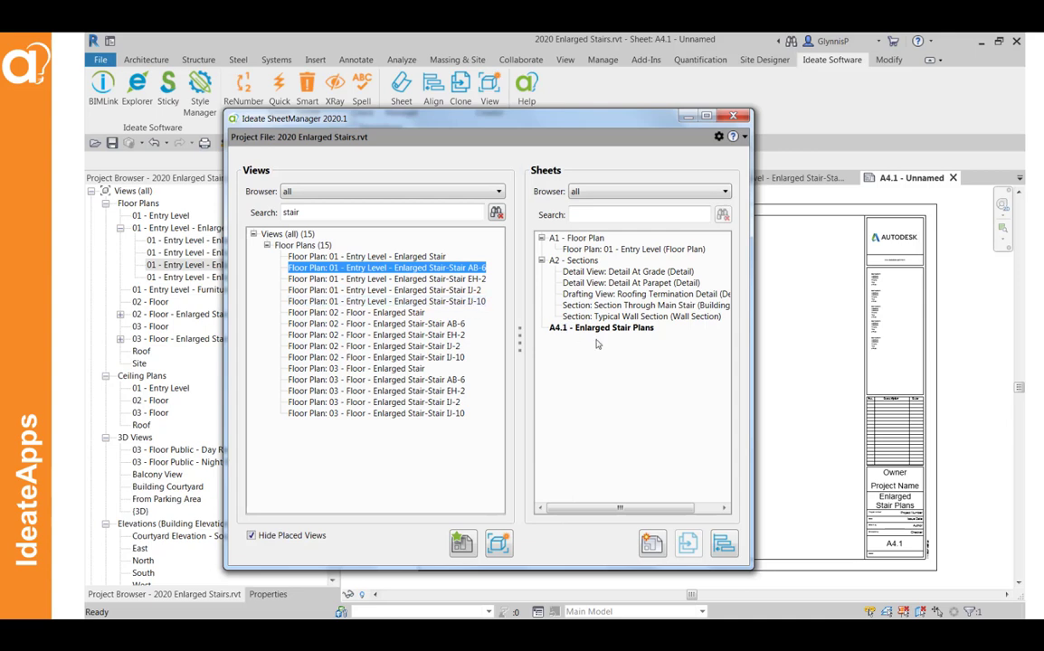
- In the SheetManager settings, choose Title w Line as the default viewport for floor plans
left_click(720, 138)
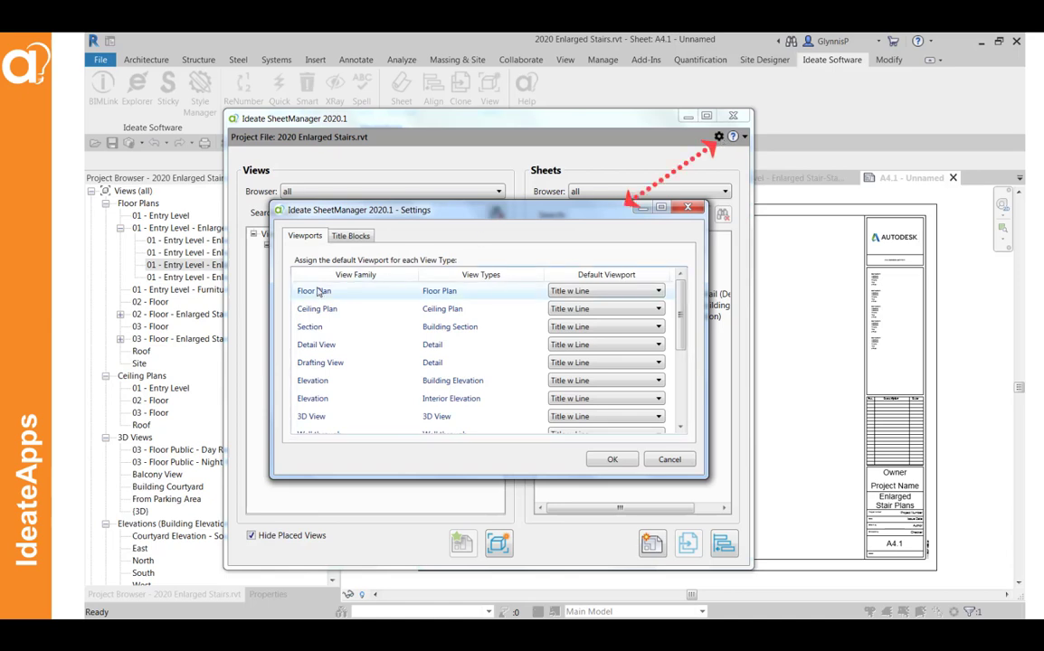
left_click(593, 291)
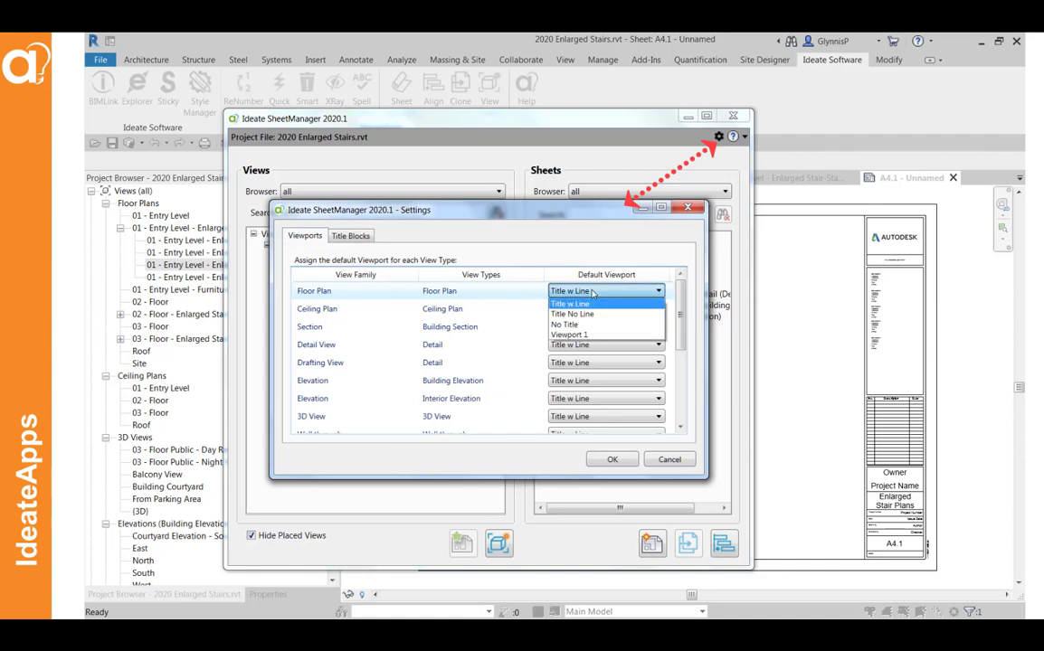
left_click(589, 304)
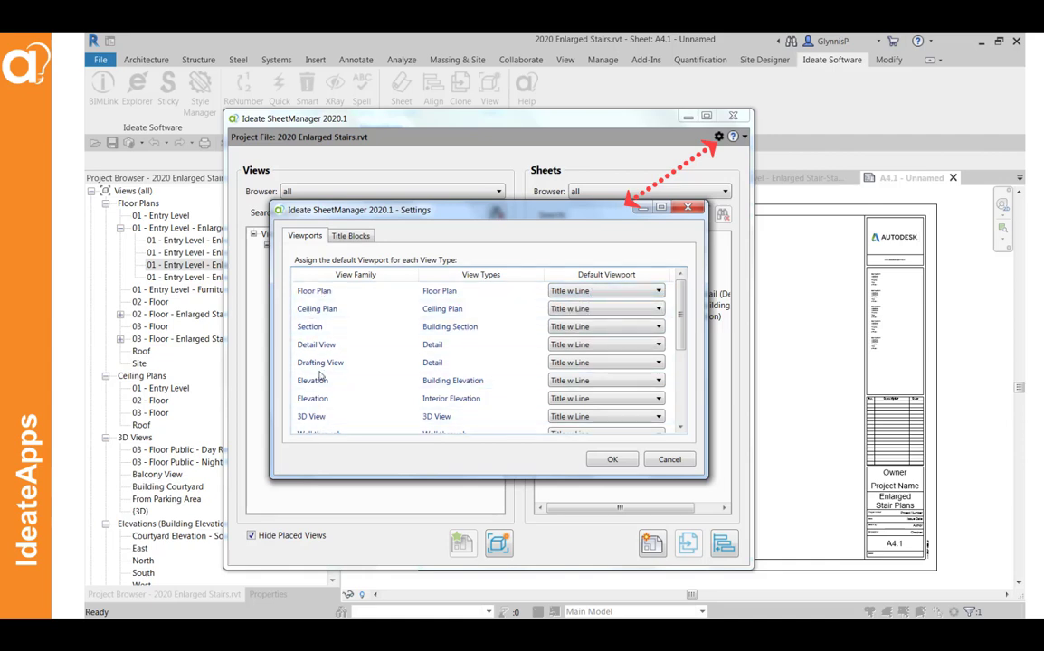
- Set the default right title block margin for centering views on sheets to 140.0 and accept the settings
left_click(352, 236)
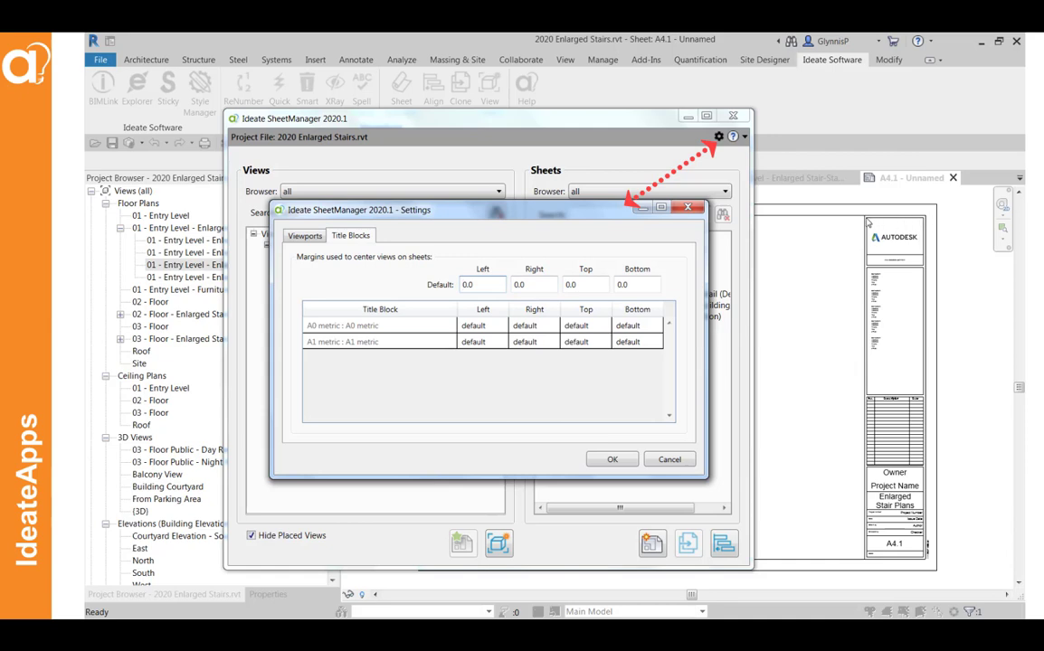
left_click(510, 287)
type("14")
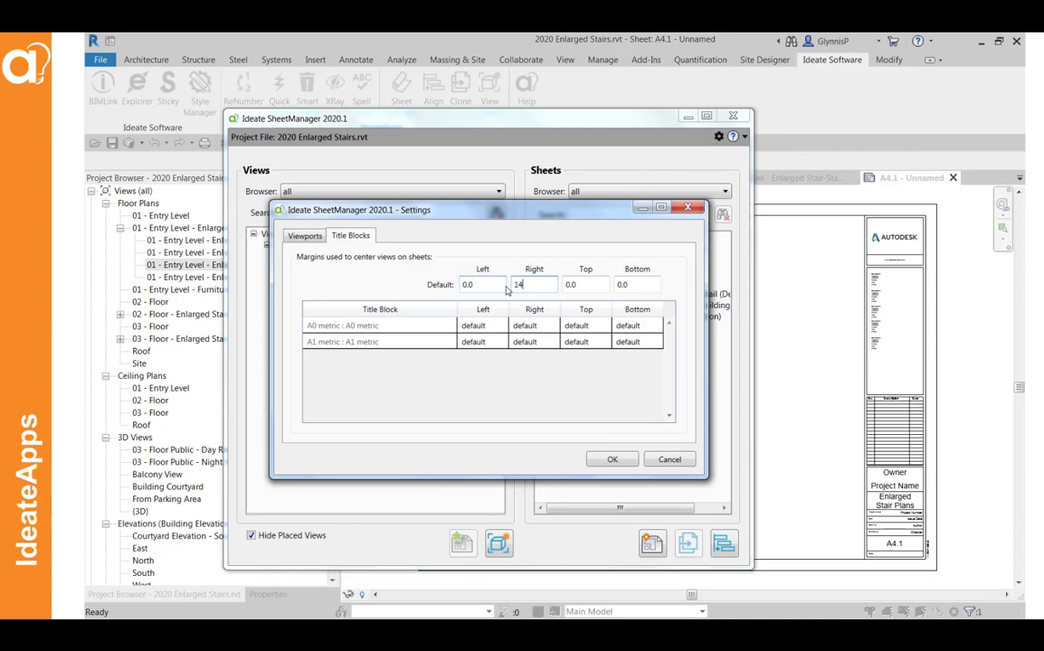
type("0.0")
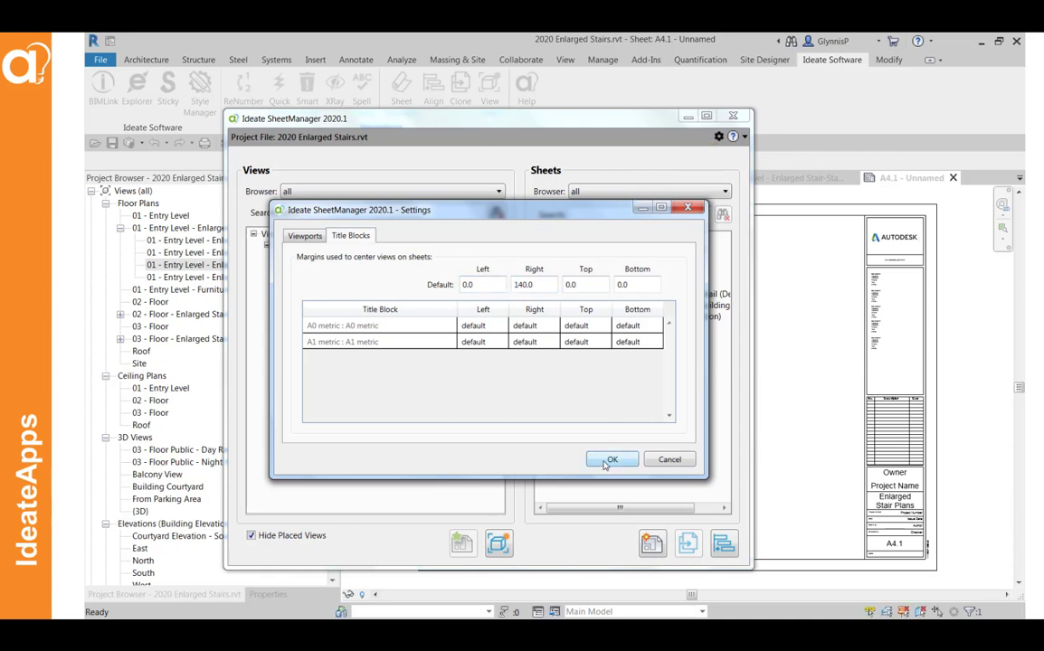
left_click(608, 461)
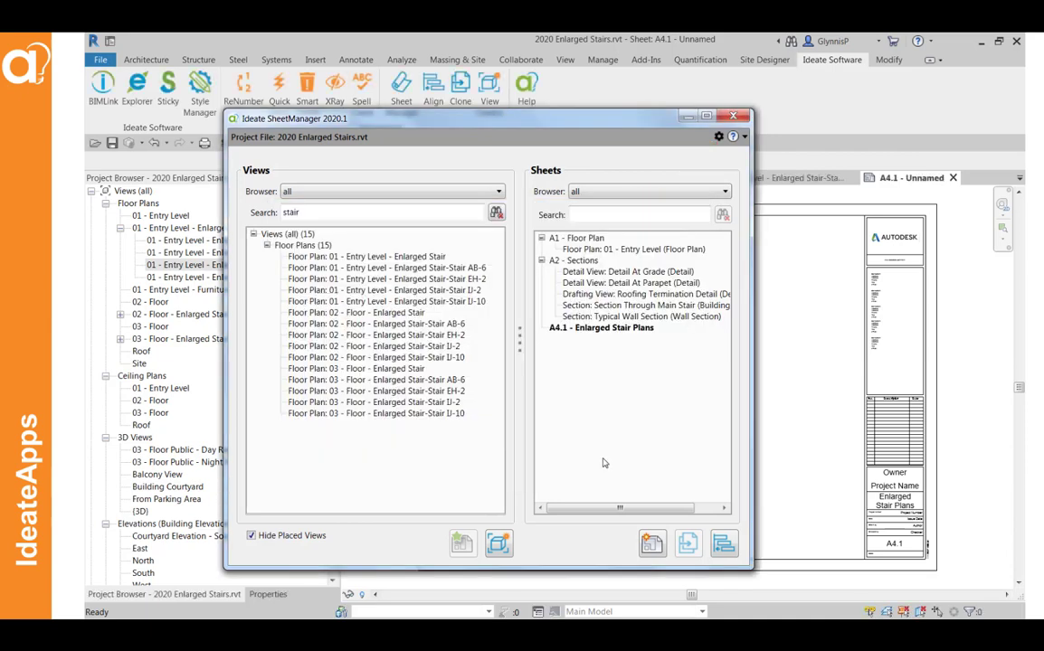
- Place the 01 - Entry Level Enlarged Stair views AB-6, IJ-2 and IJ-10 on sheet A4.1 - Enlarged Stair Plans
left_click(453, 268)
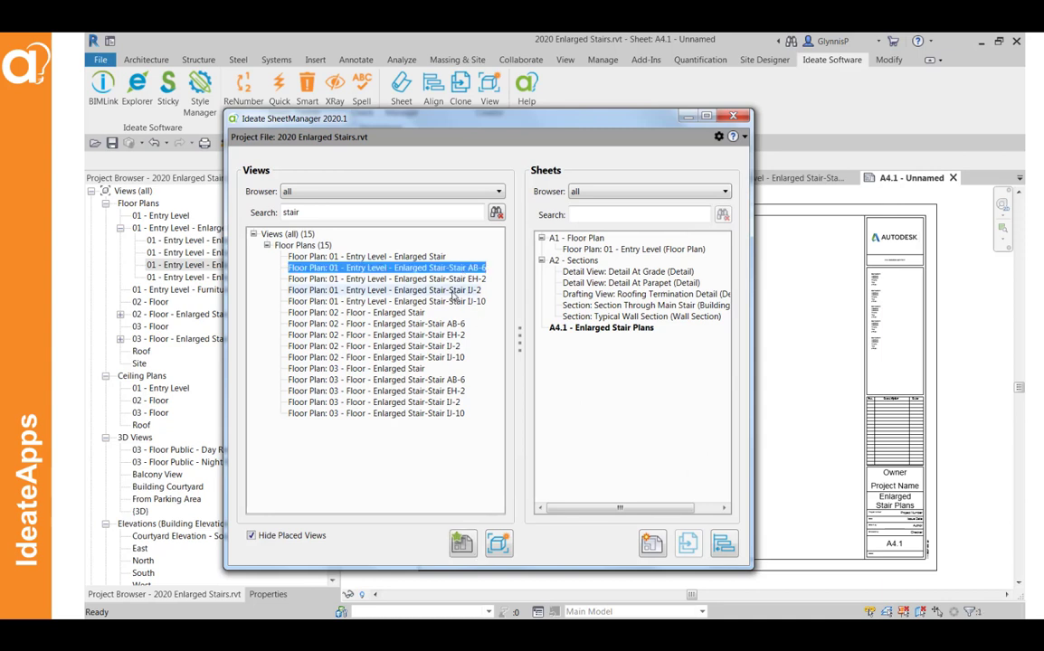
left_click(448, 290, "ctrl")
left_click(444, 302, "ctrl")
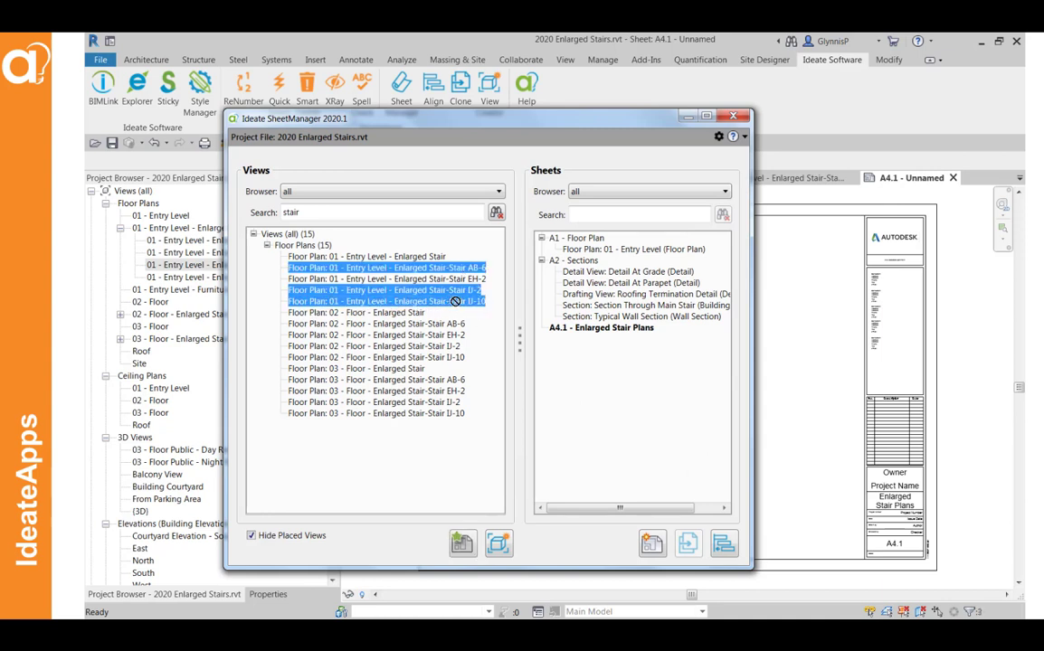
left_click_drag(412, 273, 565, 332)
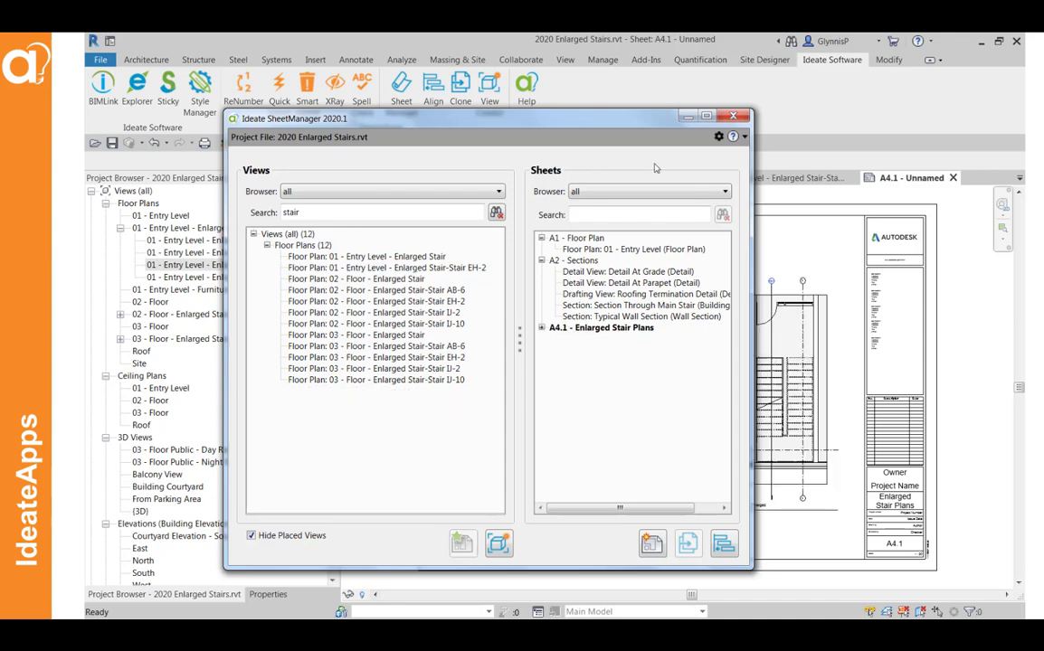
- Uncover the sheet behind SheetManager to inspect the placed plans, and list the views under A4.1
left_click_drag(561, 119, 288, 157)
left_click_drag(416, 165, 603, 112)
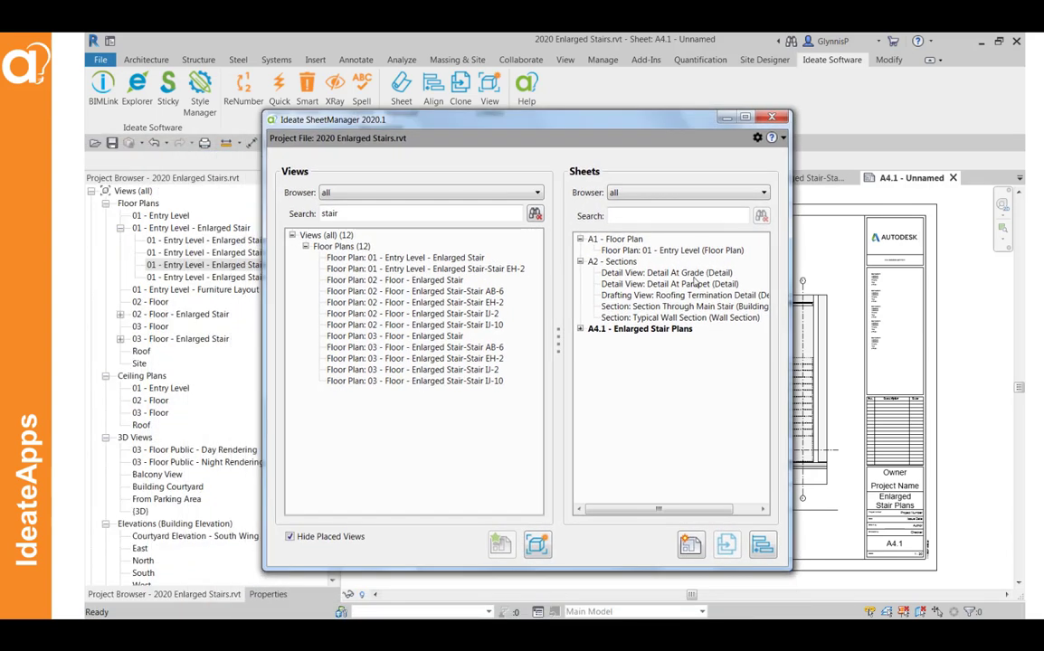
left_click(581, 330)
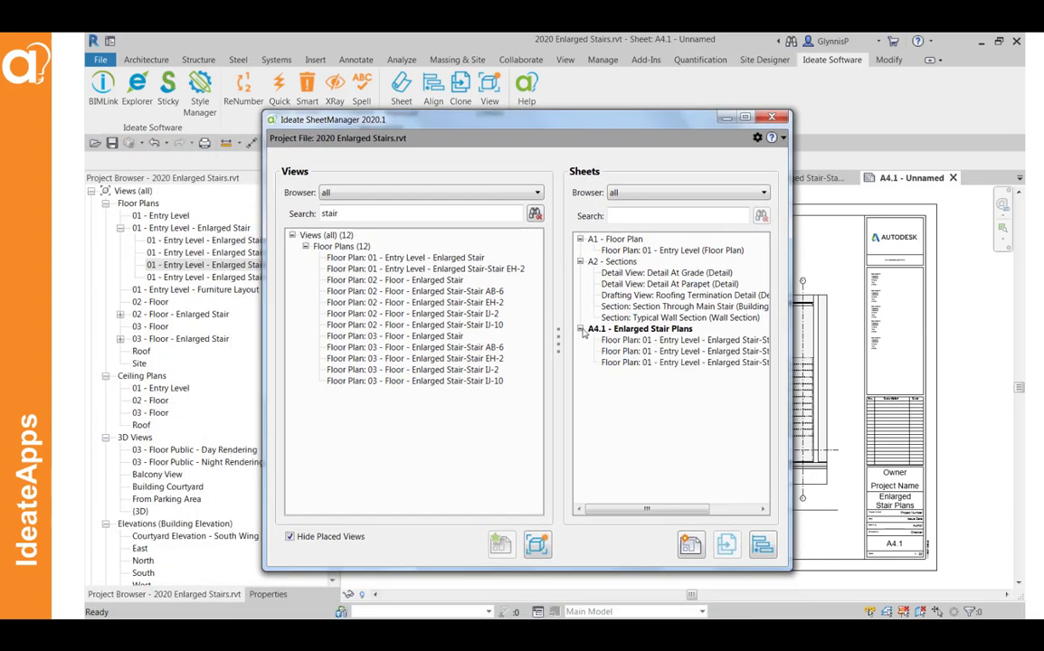
- Clone sheet A4.1 - Enlarged Stair Plans, assigning the 02 - Floor Enlarged Stair AB-6 and IJ-10 views to the matching viewports
left_click(624, 329)
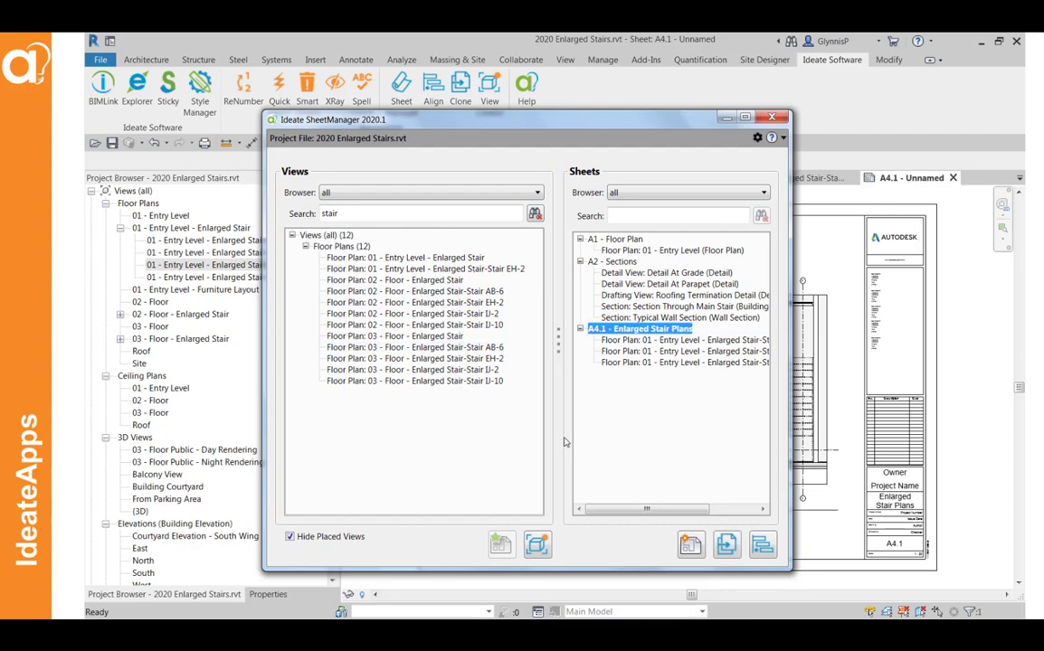
left_click(728, 544)
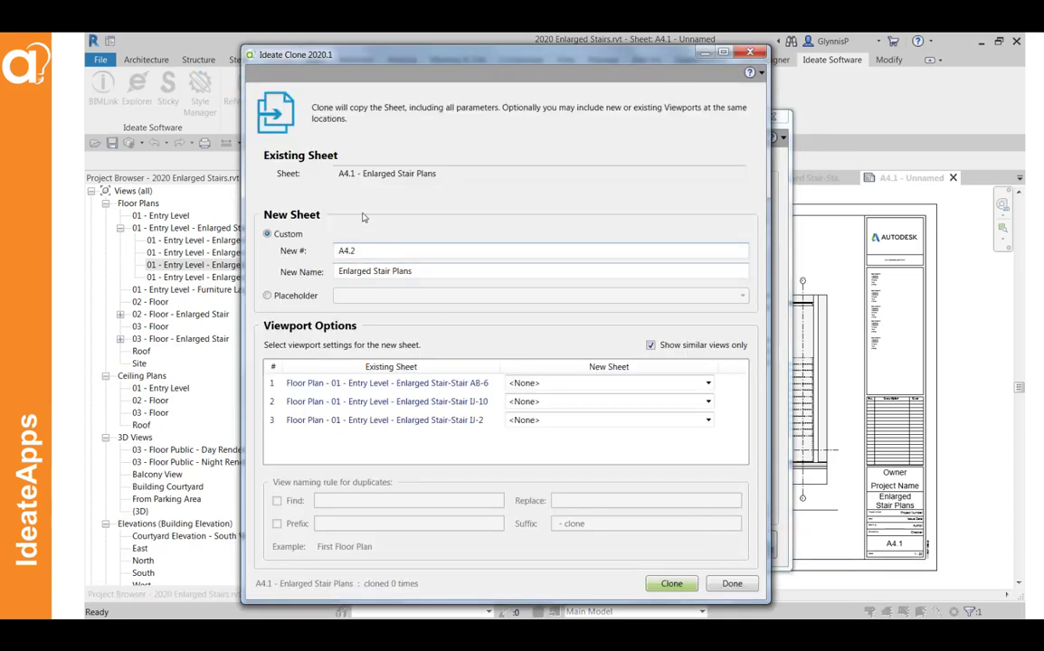
left_click(707, 383)
left_click(709, 383)
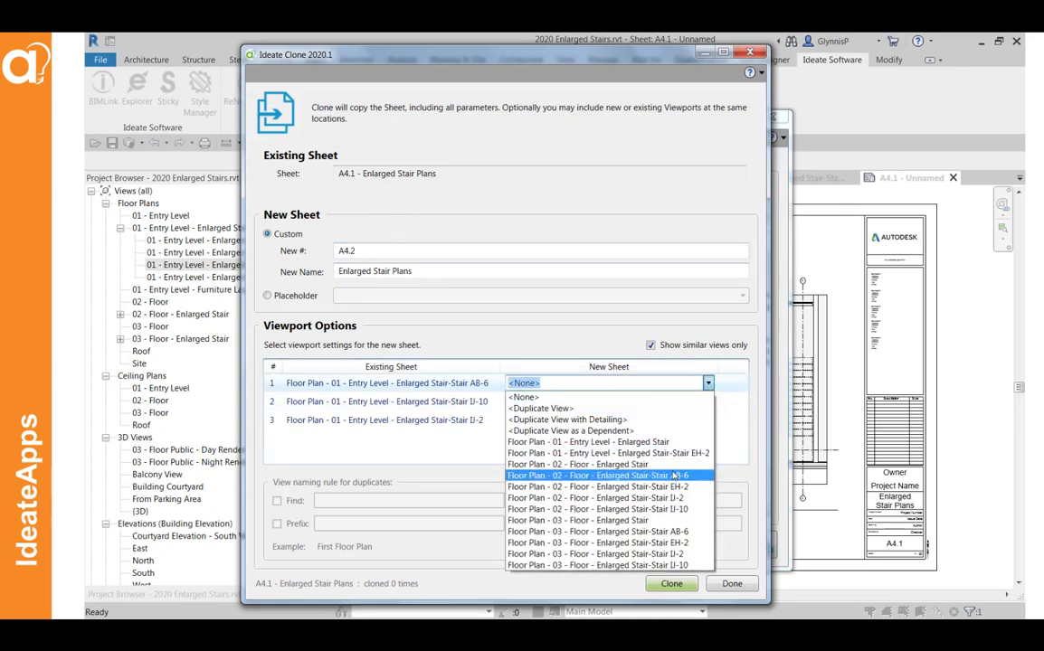
left_click(633, 475)
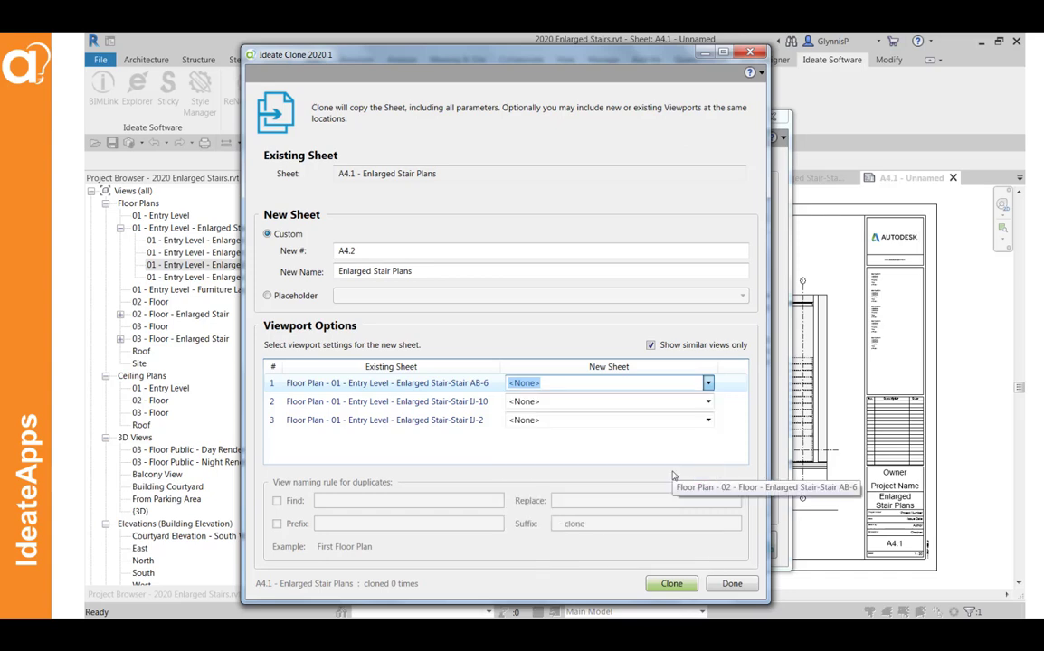
left_click(709, 403)
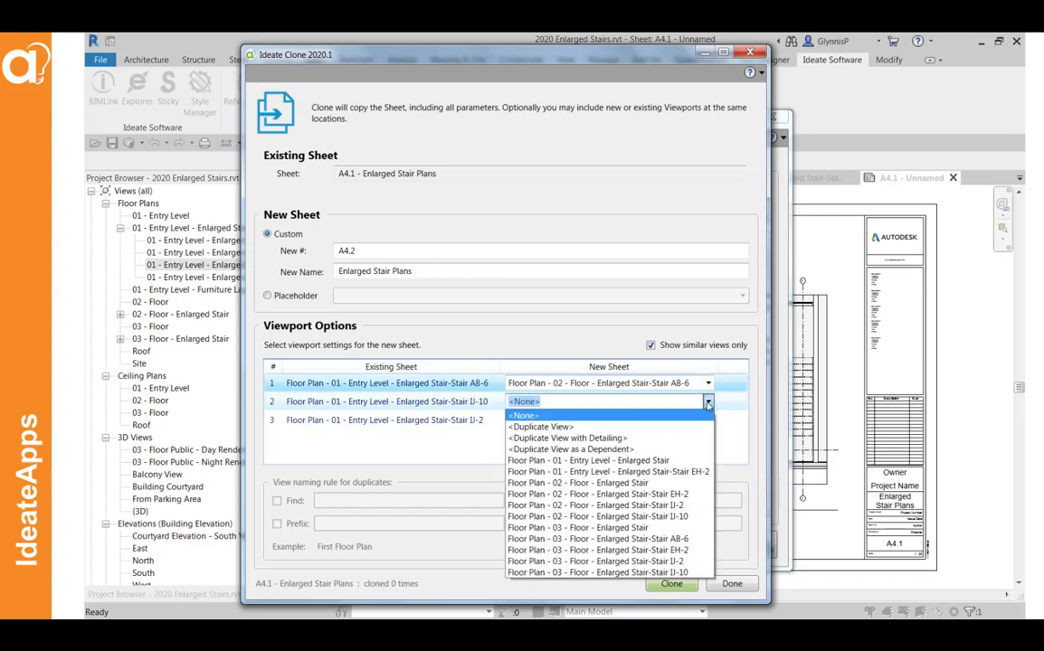
left_click(667, 517)
left_click(708, 421)
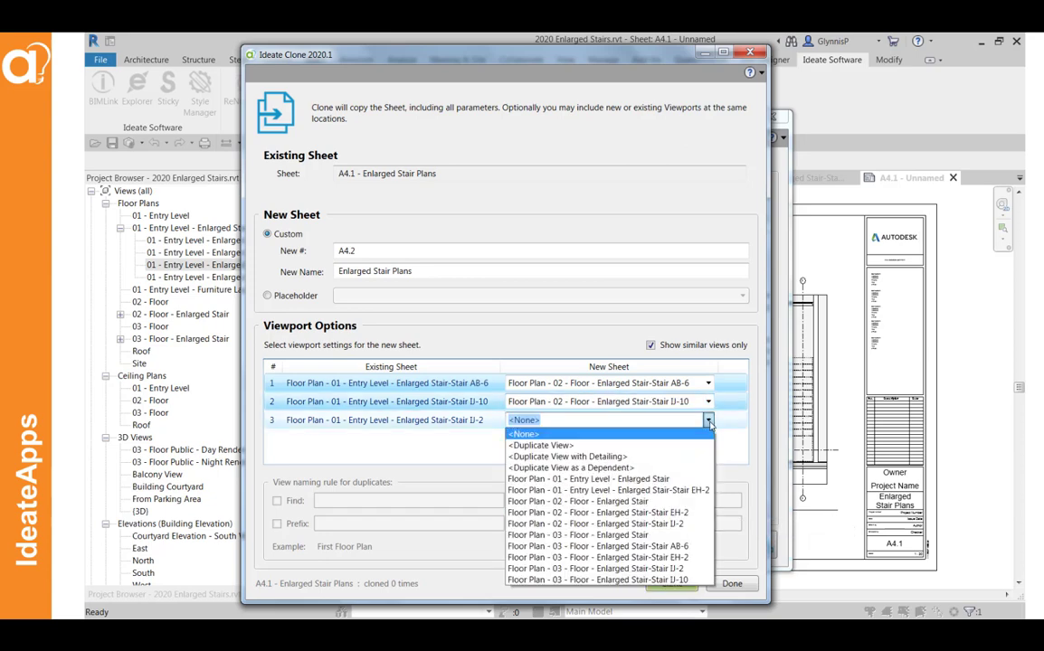